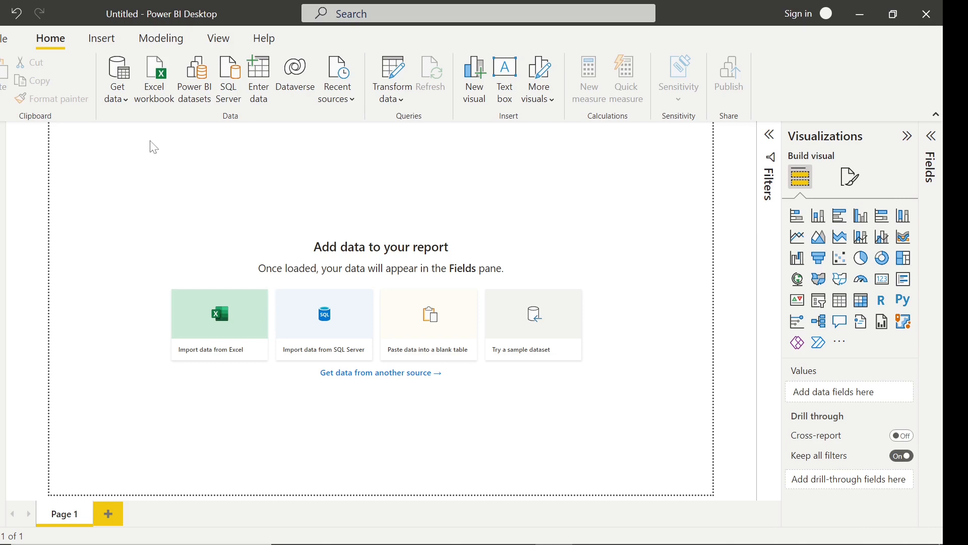
- Import the POWERBISAMPLE CSV file, found by searching Downloads for powerbi, and open its data in the Power Query Editor for transformation
{"action": "left_click", "coordinate": [118, 102]}
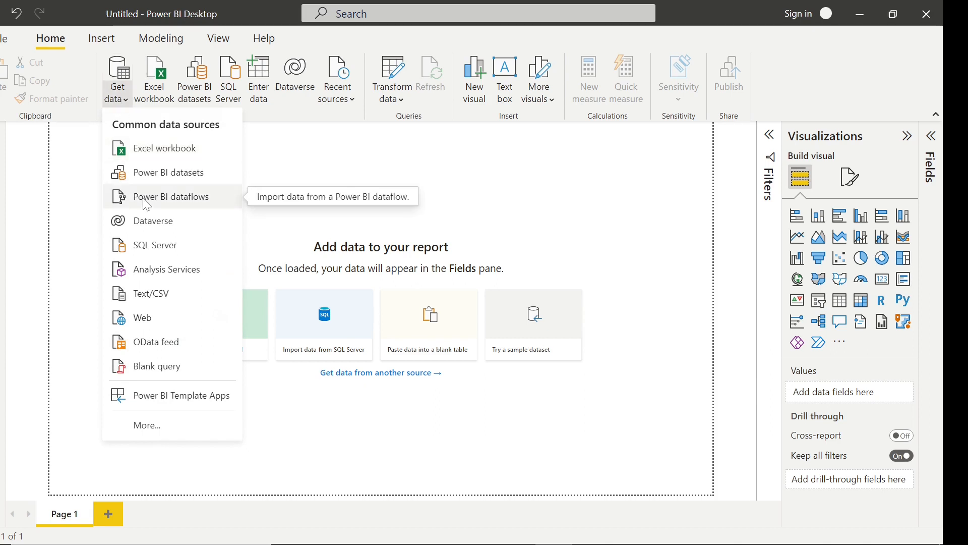
{"action": "left_click", "coordinate": [163, 301]}
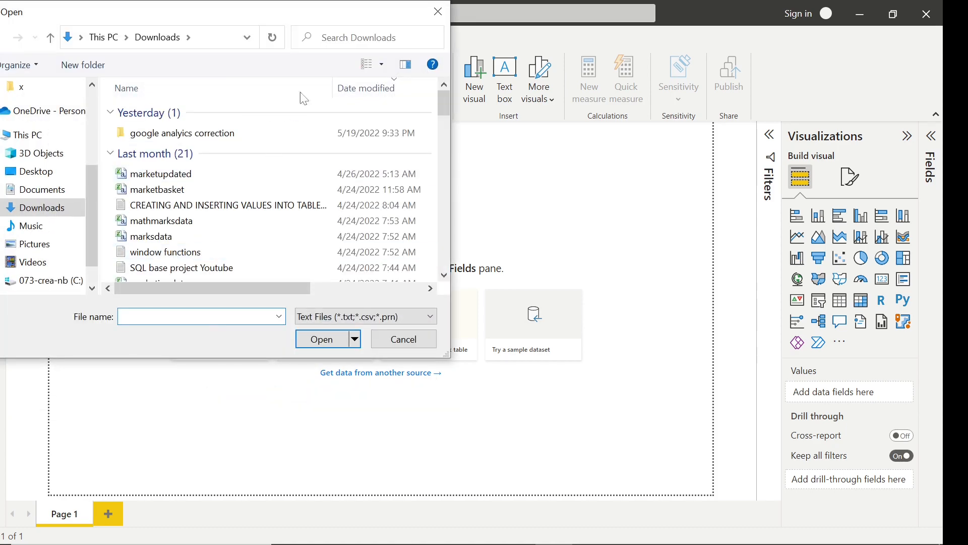
{"action": "left_click", "coordinate": [359, 38]}
{"action": "type", "text": "p"}
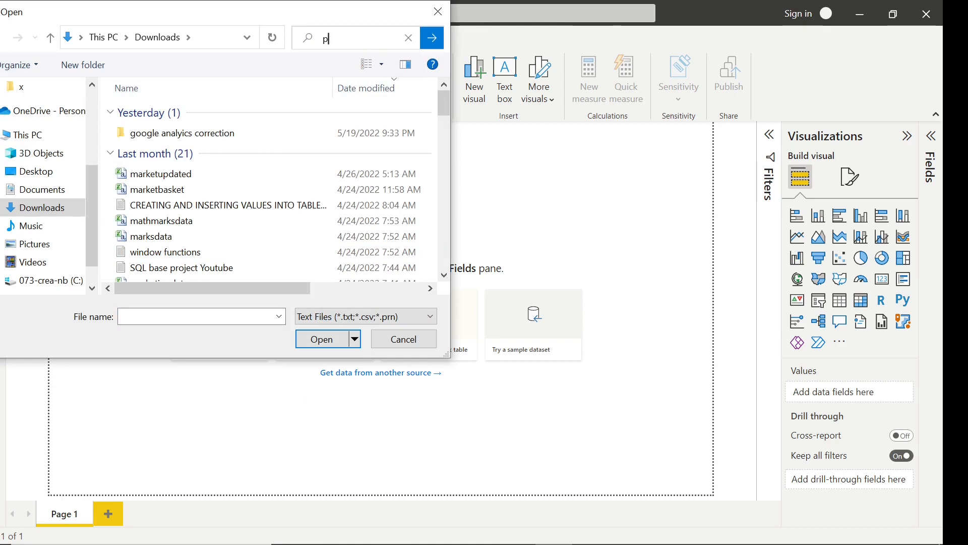
{"action": "type", "text": "owerbi"}
{"action": "key", "text": "Return"}
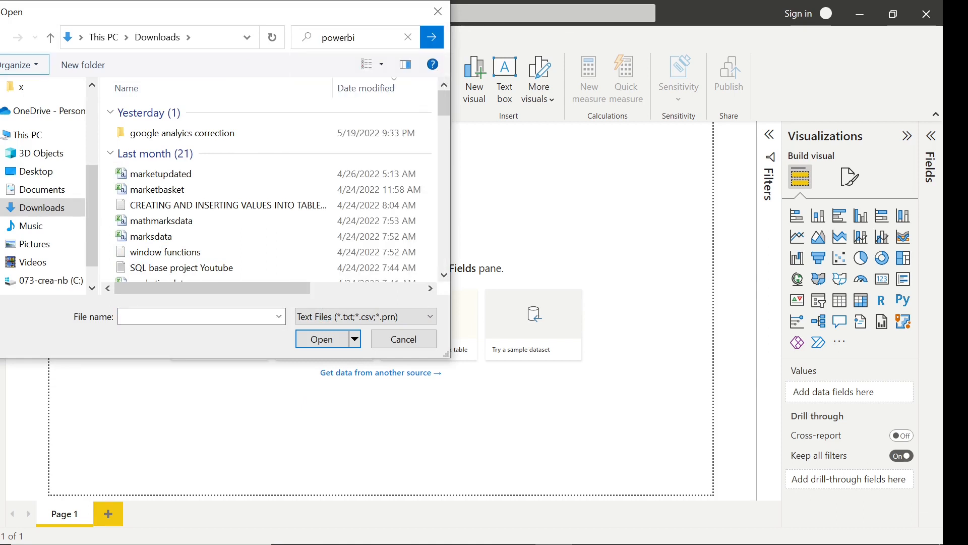
{"action": "left_click", "coordinate": [287, 151]}
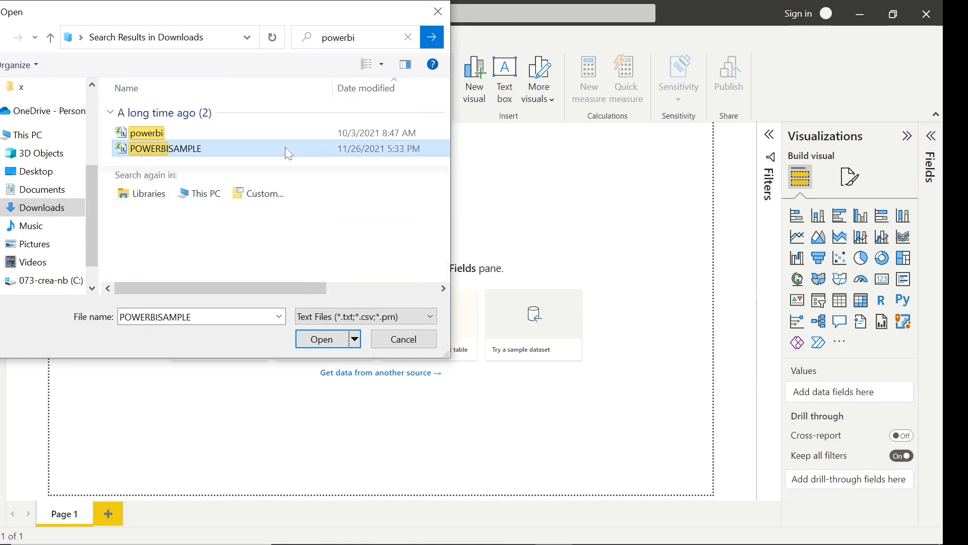
{"action": "left_click", "coordinate": [328, 339]}
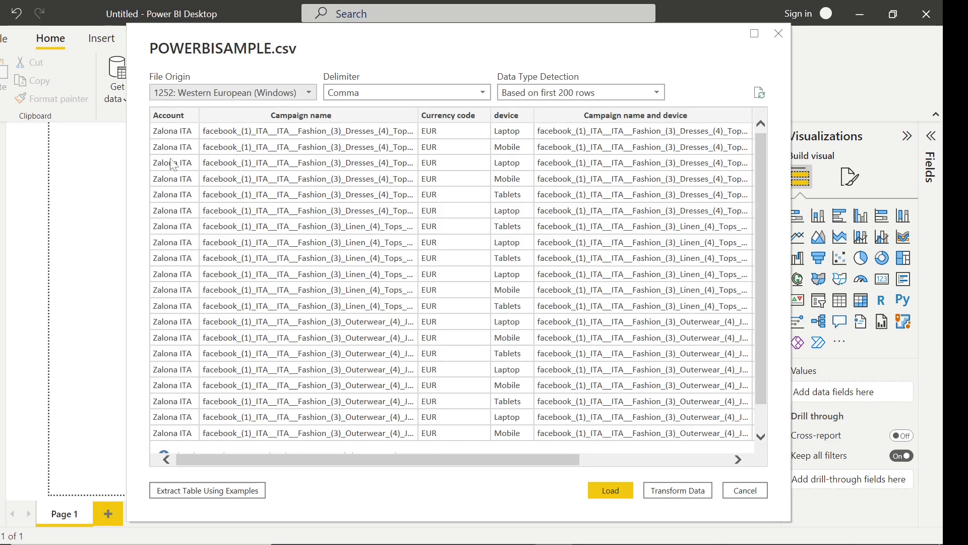
{"action": "left_click_drag", "start_coordinate": [443, 460], "coordinate": [700, 458]}
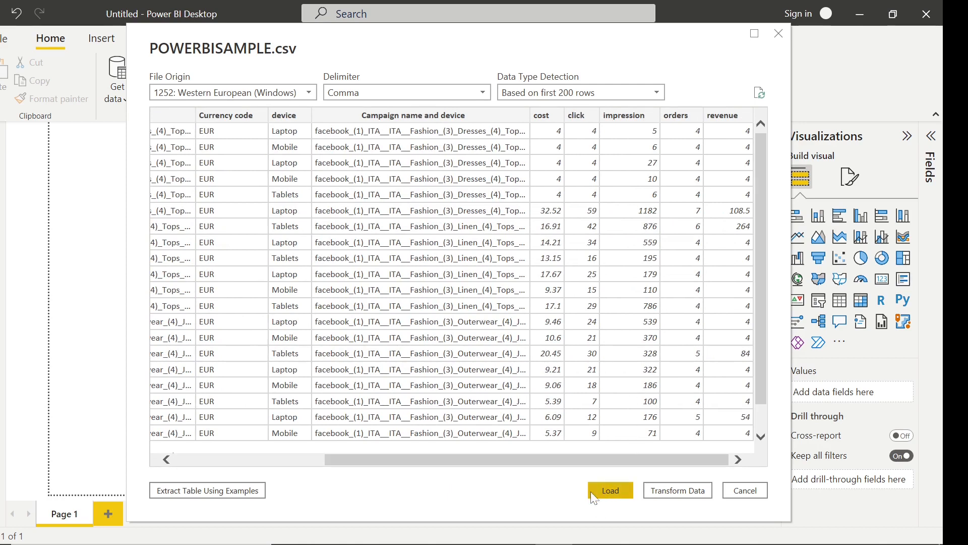
{"action": "left_click", "coordinate": [683, 495]}
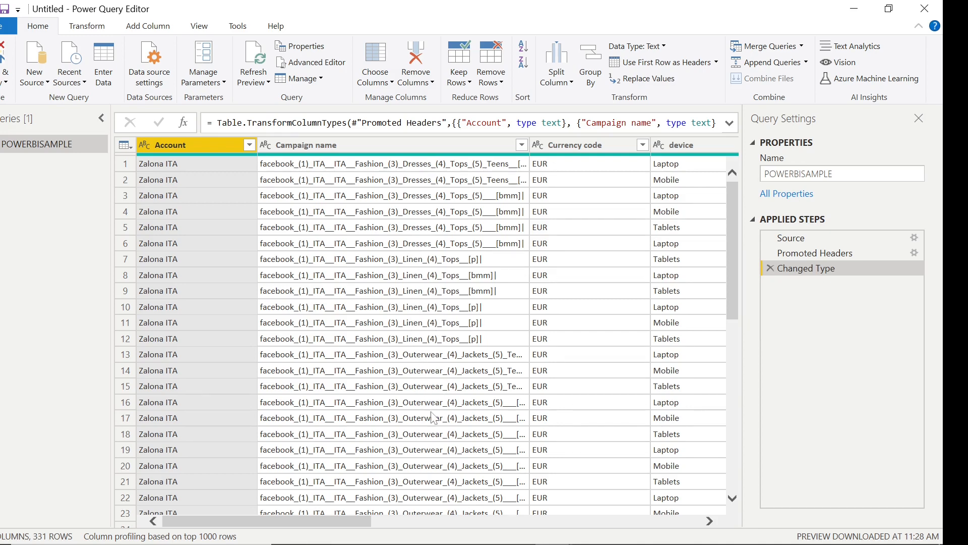
- Examine all columns of the POWERBISAMPLE query from Account to revenue, including the distinct values in Currency code
{"action": "mouse_move", "coordinate": [346, 513]}
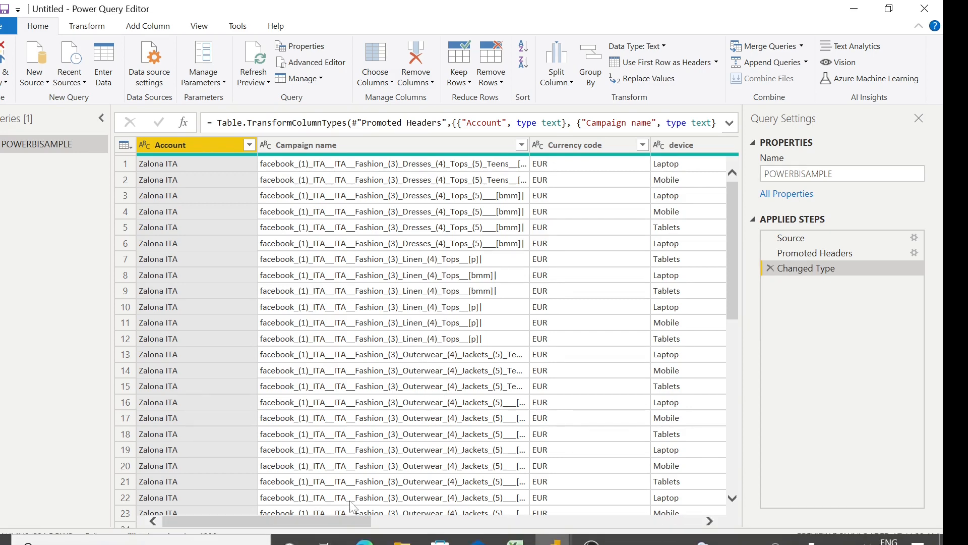
{"action": "left_click_drag", "start_coordinate": [350, 518], "coordinate": [417, 524]}
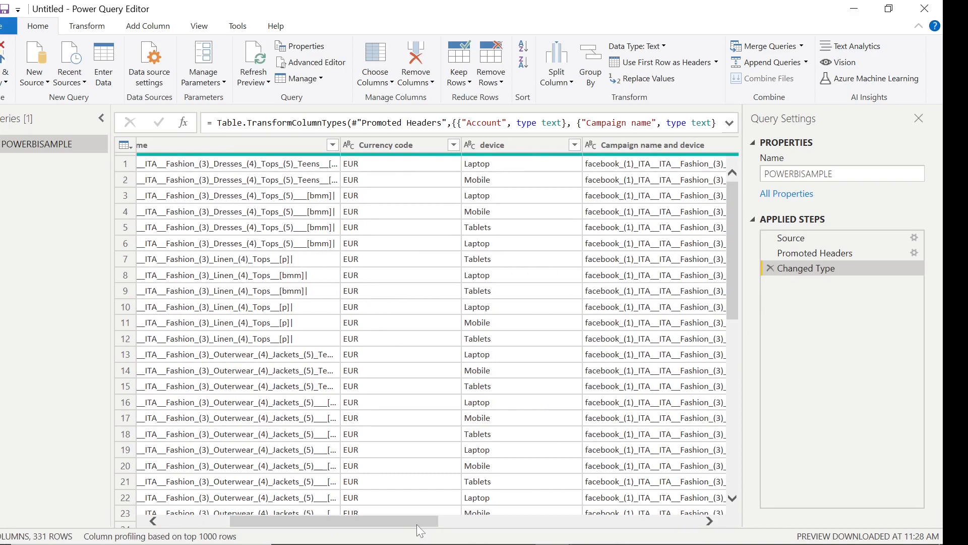
{"action": "left_click", "coordinate": [454, 145]}
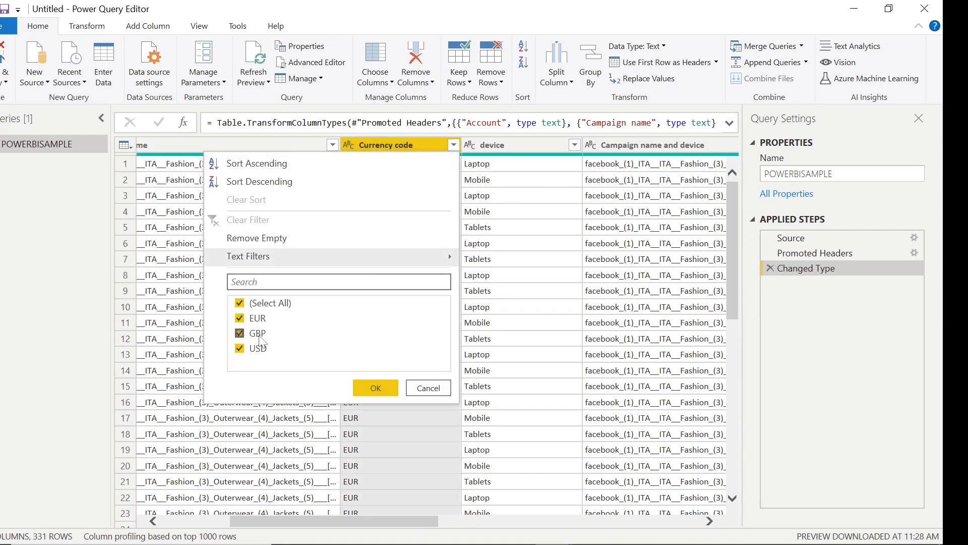
{"action": "left_click", "coordinate": [392, 517]}
{"action": "left_click_drag", "start_coordinate": [391, 517], "coordinate": [423, 523]}
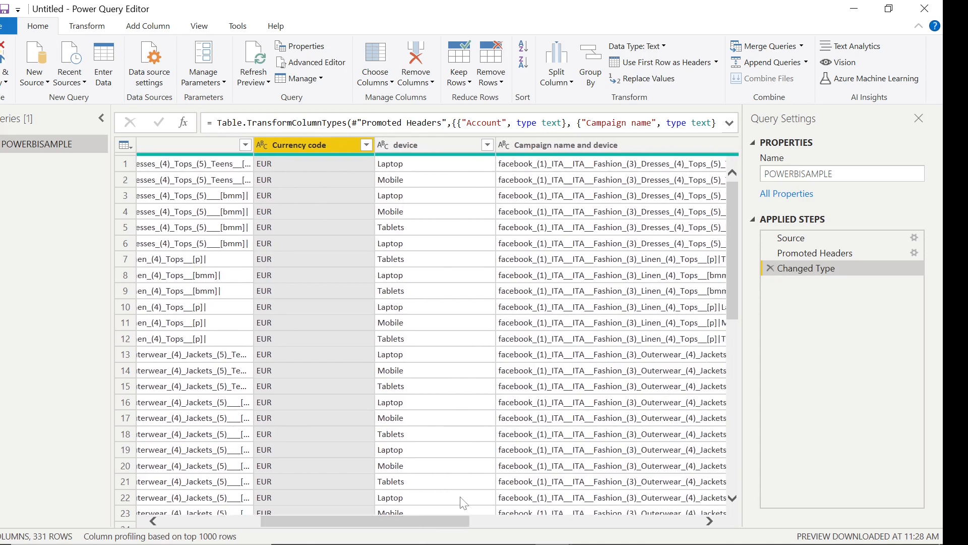
{"action": "left_click_drag", "start_coordinate": [271, 519], "coordinate": [313, 521]}
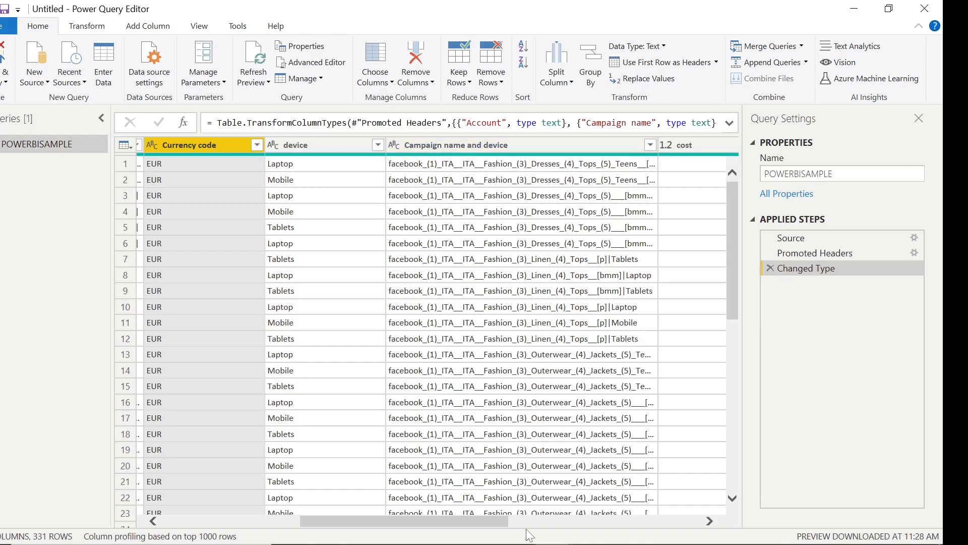
{"action": "left_click_drag", "start_coordinate": [490, 521], "coordinate": [630, 525]}
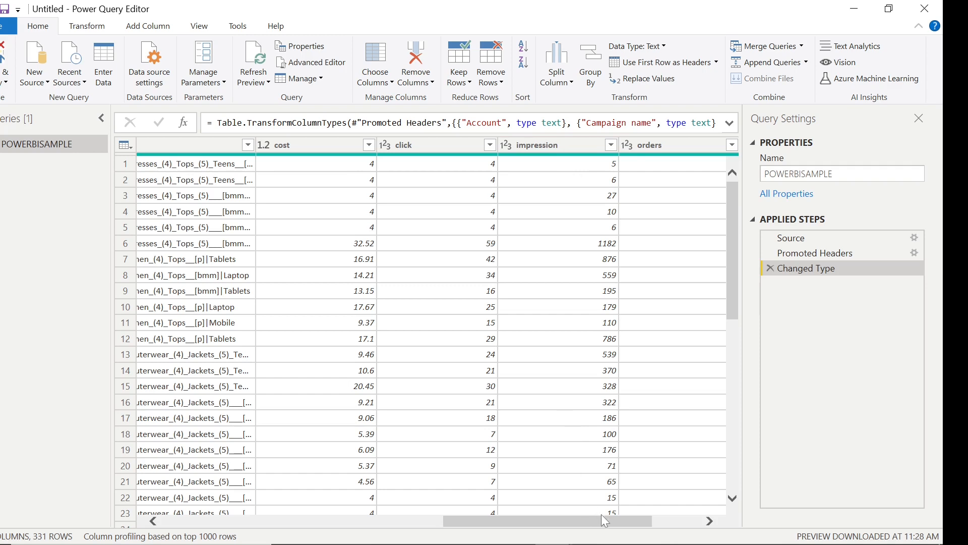
{"action": "left_click_drag", "start_coordinate": [605, 521], "coordinate": [650, 521]}
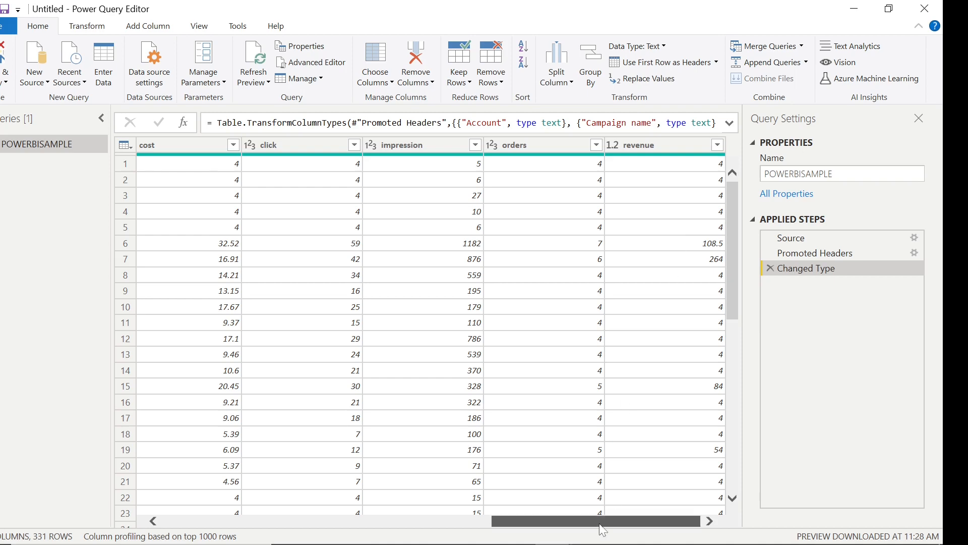
{"action": "left_click_drag", "start_coordinate": [601, 521], "coordinate": [267, 521]}
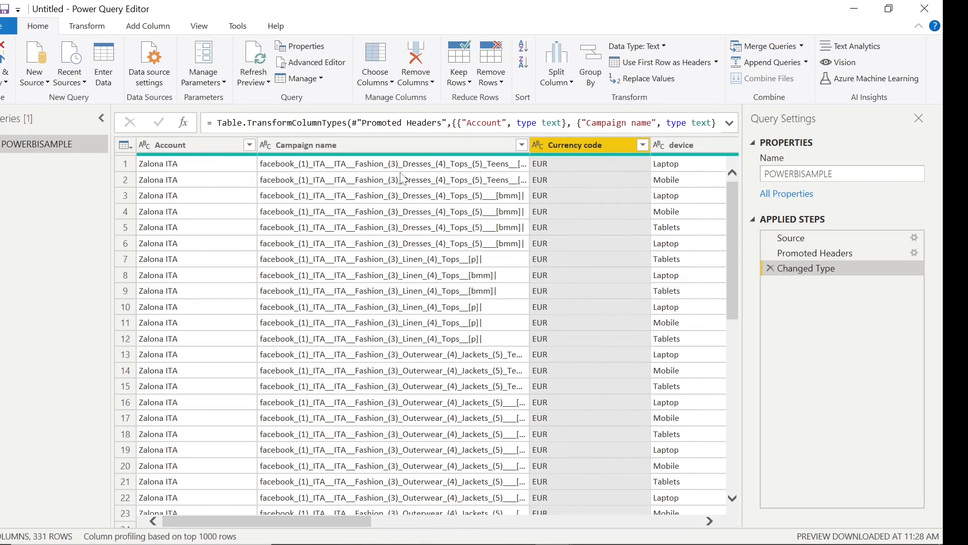
- Filter the Account column to keep only the Zalona ITA rows and look through the filtered table
{"action": "left_click", "coordinate": [250, 145]}
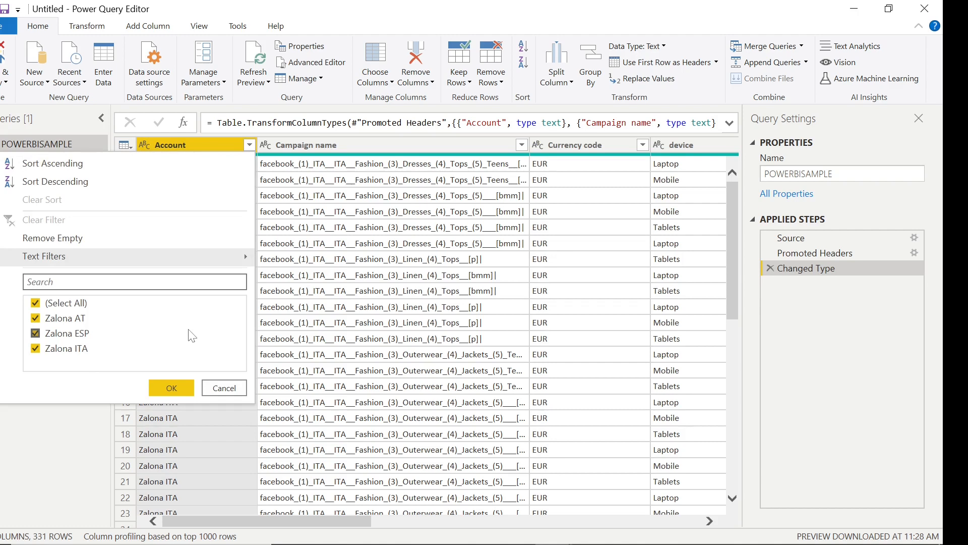
{"action": "left_click", "coordinate": [36, 333]}
{"action": "left_click", "coordinate": [35, 319]}
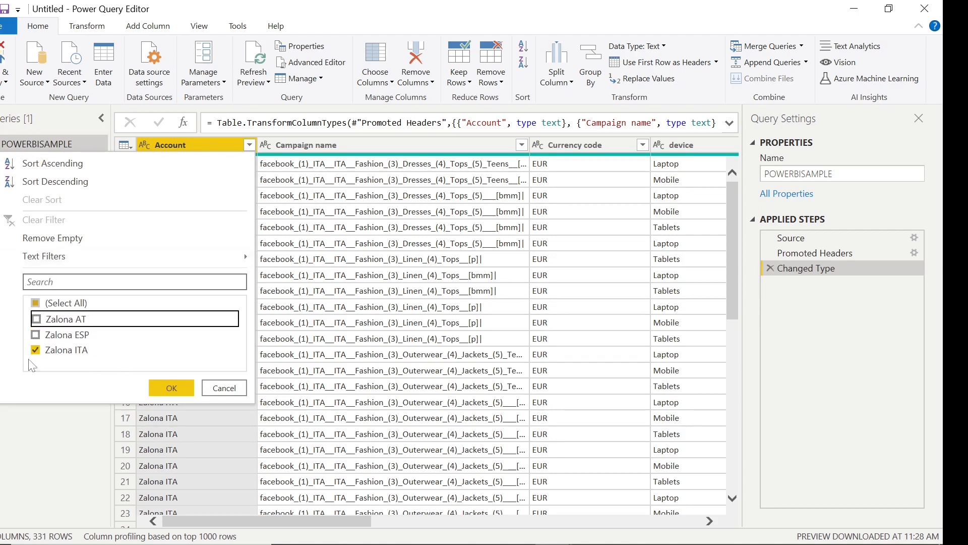
{"action": "left_click", "coordinate": [171, 387]}
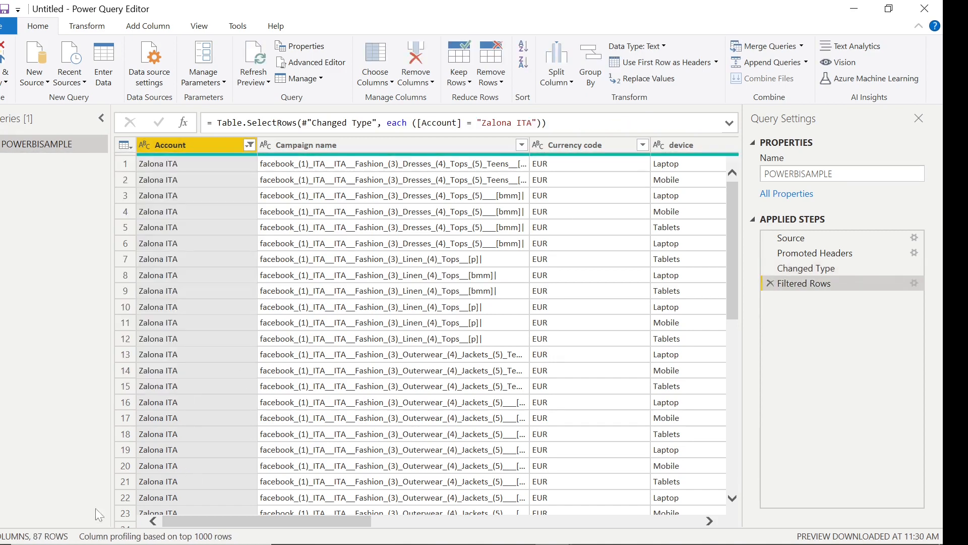
{"action": "left_click_drag", "start_coordinate": [735, 246], "coordinate": [740, 462]}
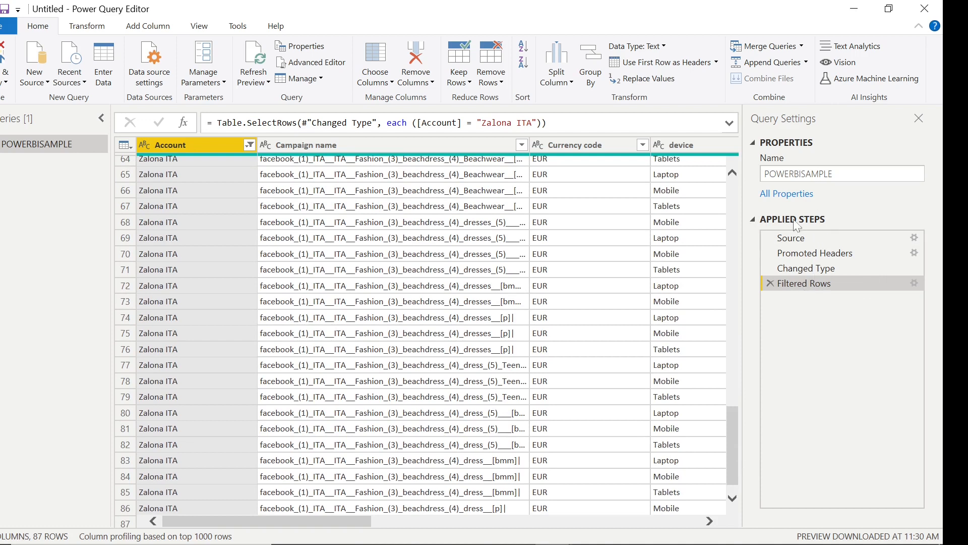
- Delete the Filtered Rows step from the query and look through the rows of all accounts
{"action": "left_click", "coordinate": [771, 284]}
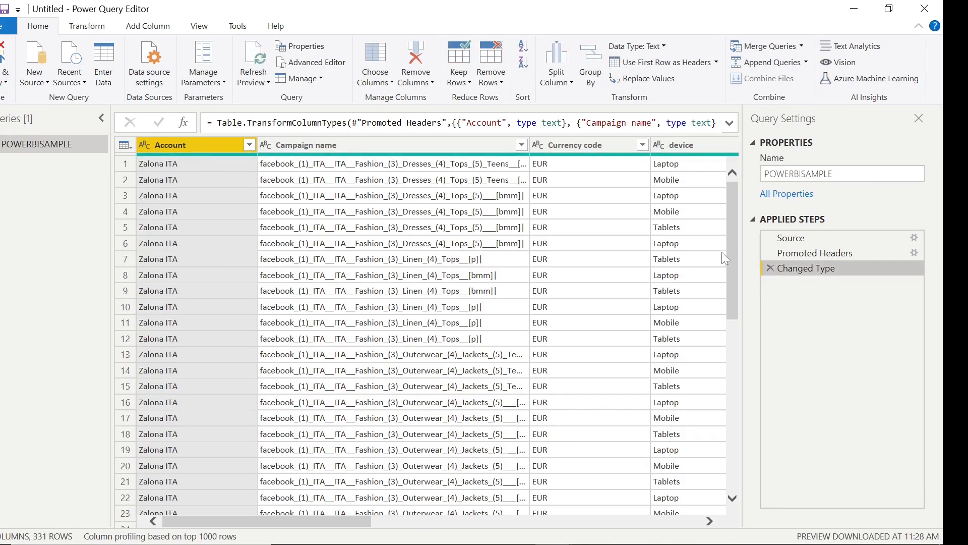
{"action": "left_click_drag", "start_coordinate": [732, 255], "coordinate": [759, 513]}
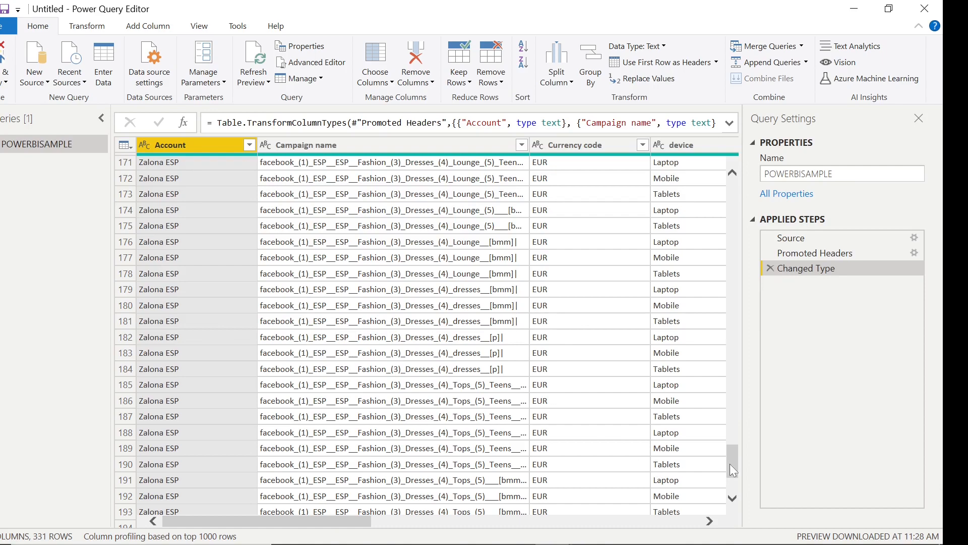
{"action": "left_click_drag", "start_coordinate": [730, 461], "coordinate": [730, 360]}
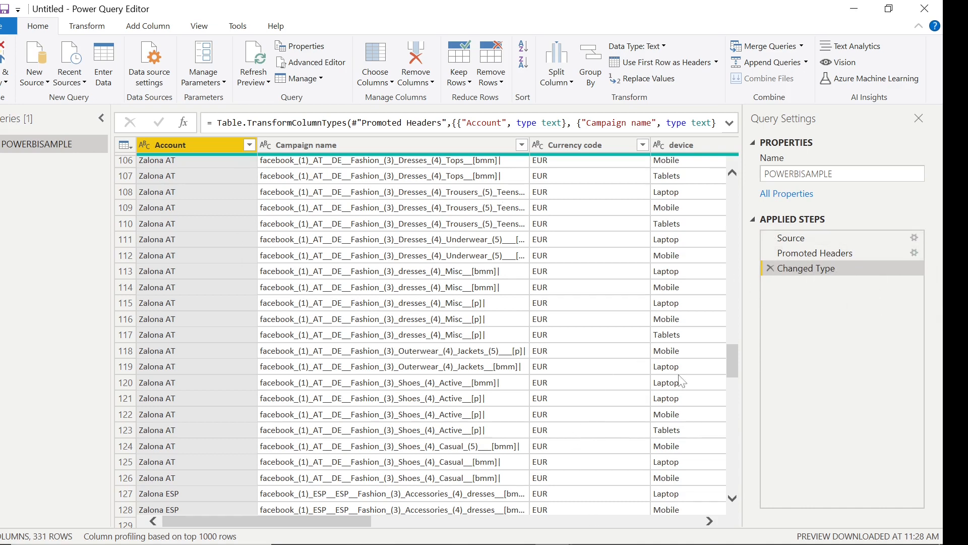
{"action": "left_click_drag", "start_coordinate": [736, 354], "coordinate": [731, 204]}
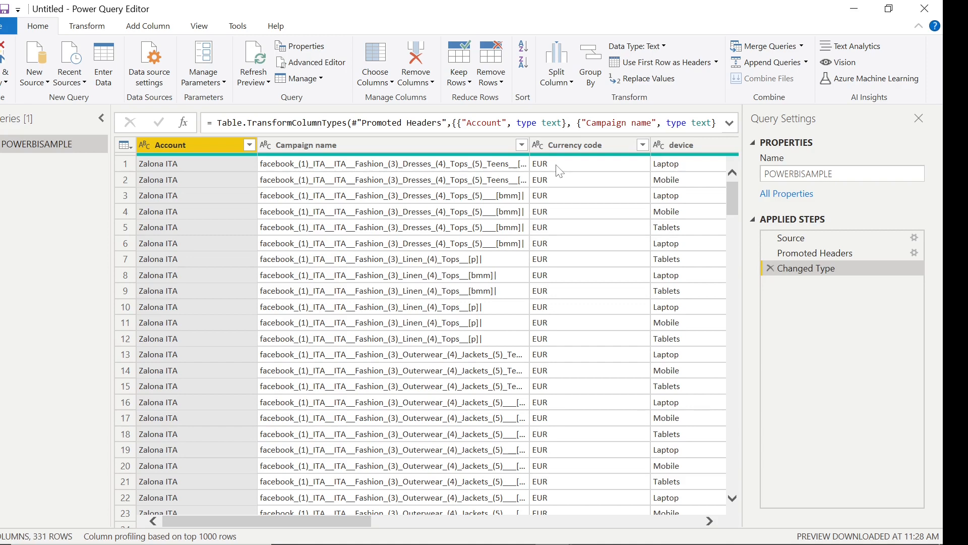
- Start a conditional column named Currency that outputs Euro when Currency code equals EUR
{"action": "left_click", "coordinate": [147, 26]}
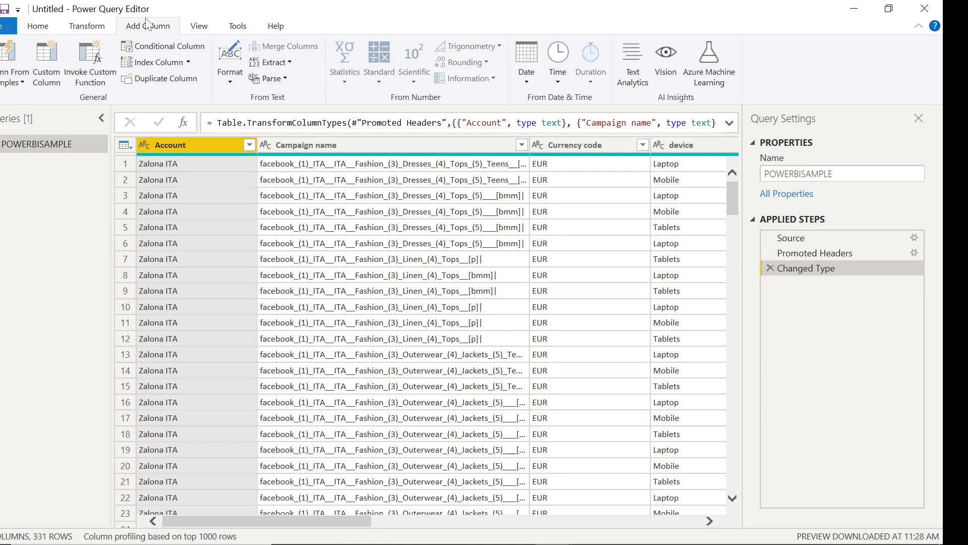
{"action": "left_click", "coordinate": [159, 51]}
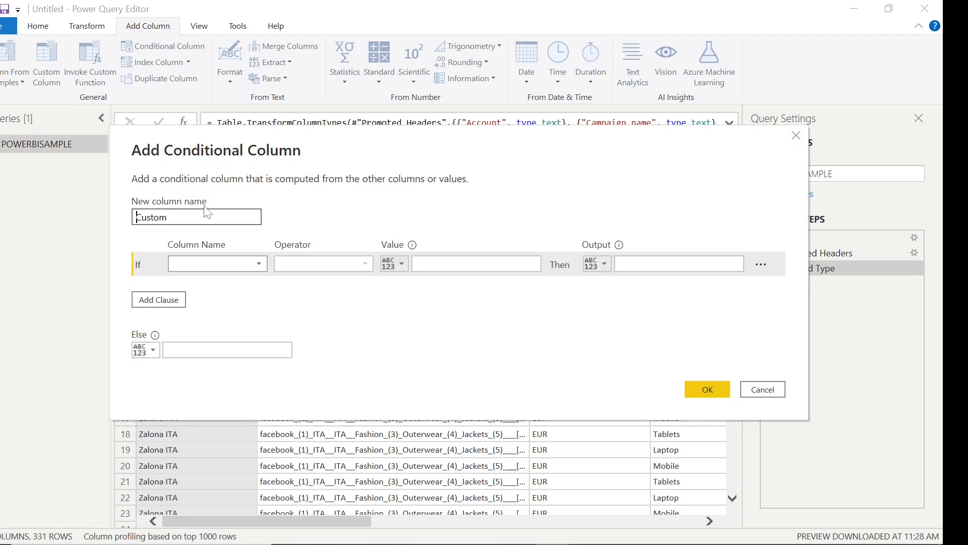
{"action": "double_click", "coordinate": [204, 222]}
{"action": "type", "text": "Currency"}
{"action": "left_click", "coordinate": [246, 264]}
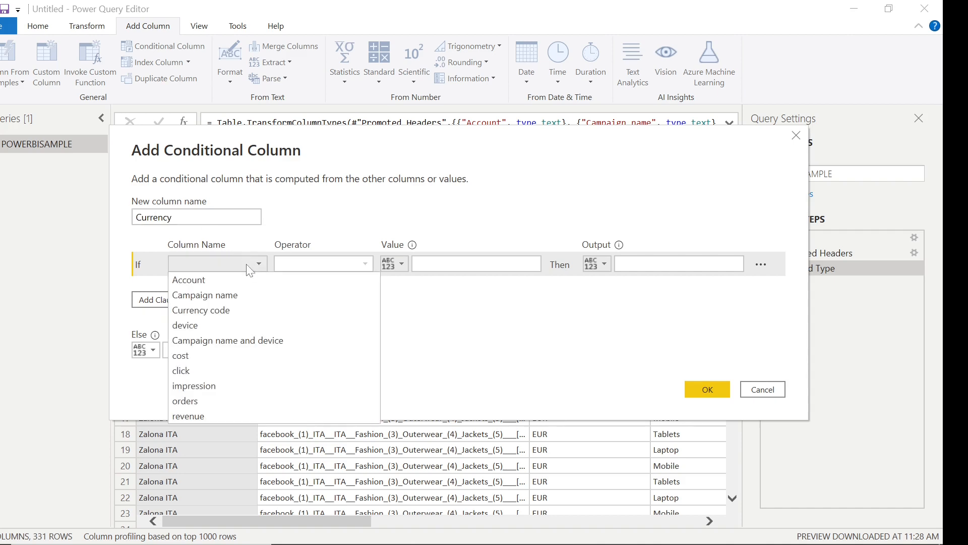
{"action": "left_click", "coordinate": [245, 310]}
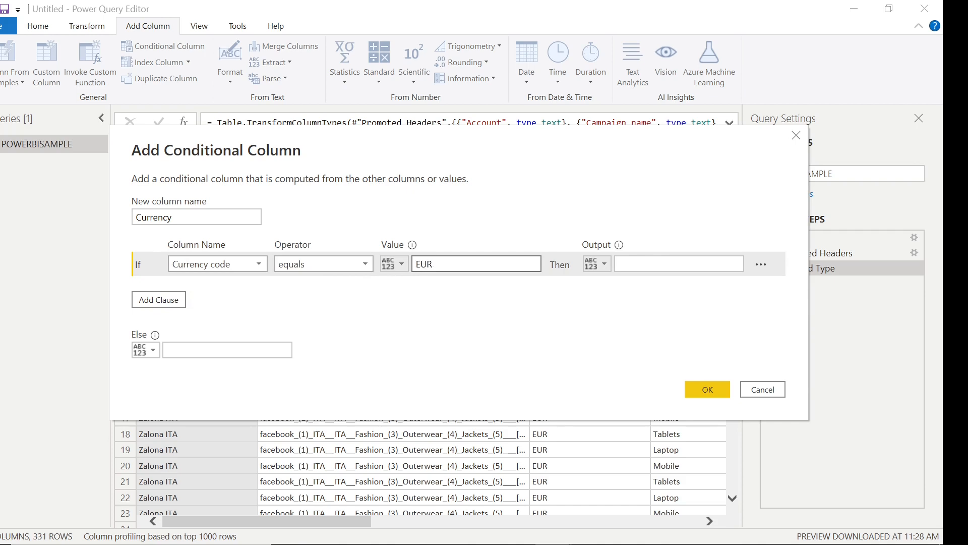
{"action": "key", "text": "Tab"}
{"action": "left_click", "coordinate": [679, 263]}
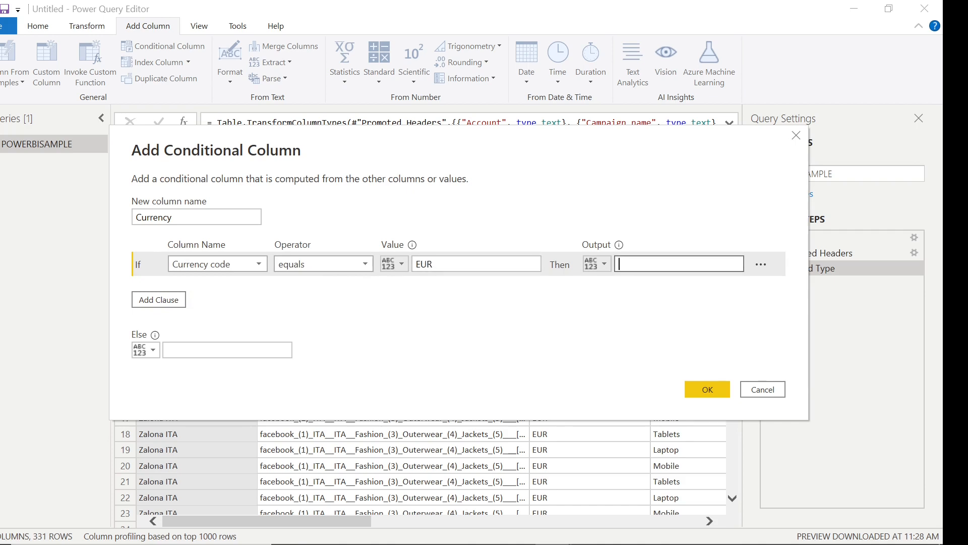
{"action": "type", "text": "Euro"}
- Add an else-if clause to the conditional column that outputs Pound when Currency code equals GBP
{"action": "left_click", "coordinate": [166, 301]}
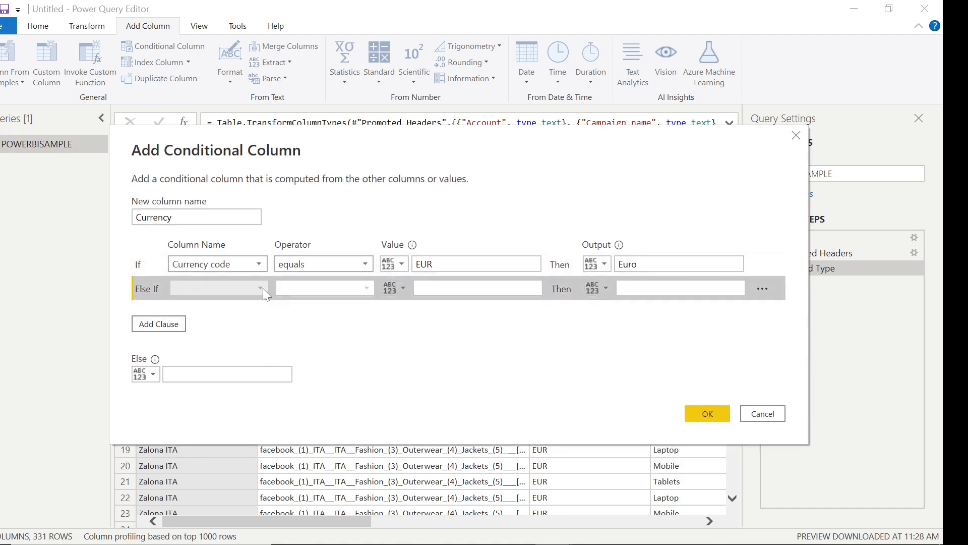
{"action": "left_click", "coordinate": [263, 288]}
{"action": "left_click", "coordinate": [254, 333]}
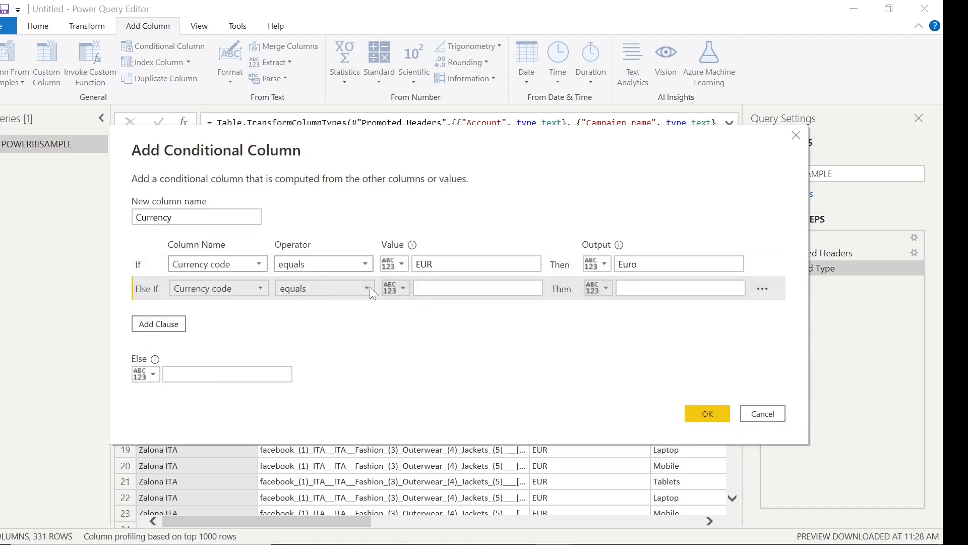
{"action": "left_click", "coordinate": [429, 288]}
{"action": "type", "text": "GBP"}
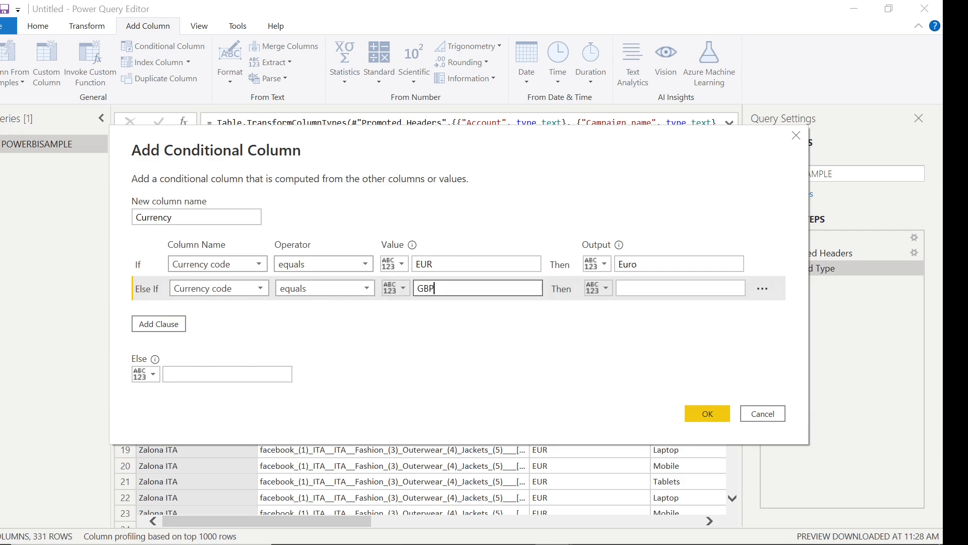
{"action": "key", "text": "Tab"}
{"action": "type", "text": "Pund"}
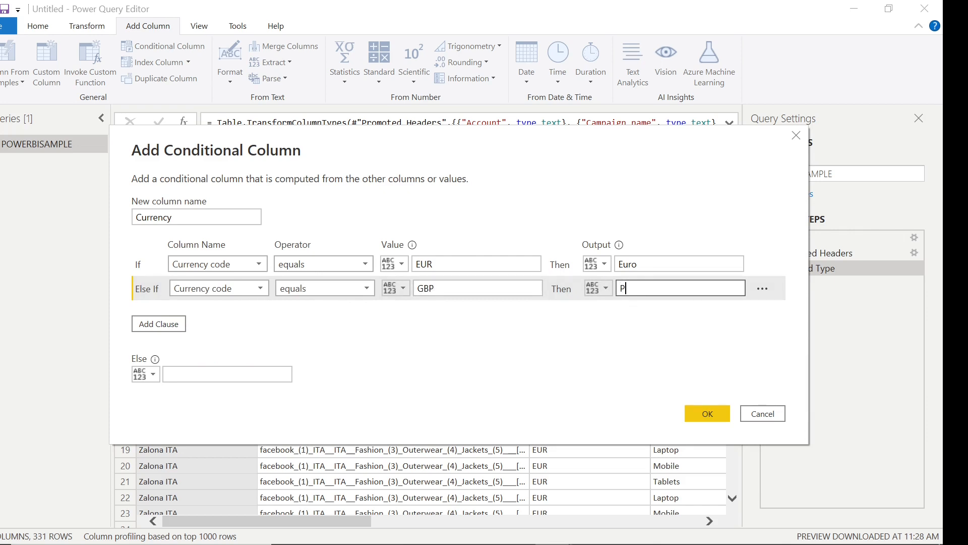
{"action": "key", "text": "BackSpace"}
{"action": "key", "text": "BackSpace"}
{"action": "key", "text": "BackSpace"}
{"action": "type", "text": "ound"}
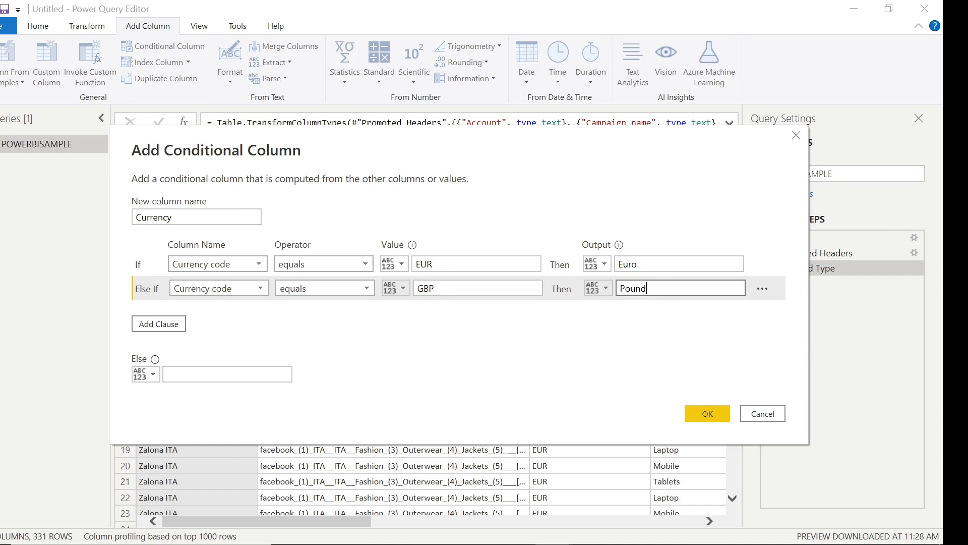
- Add another else-if clause to the conditional column that outputs USDollar when Currency code equals USD
{"action": "left_click", "coordinate": [158, 323]}
{"action": "left_click", "coordinate": [248, 317]}
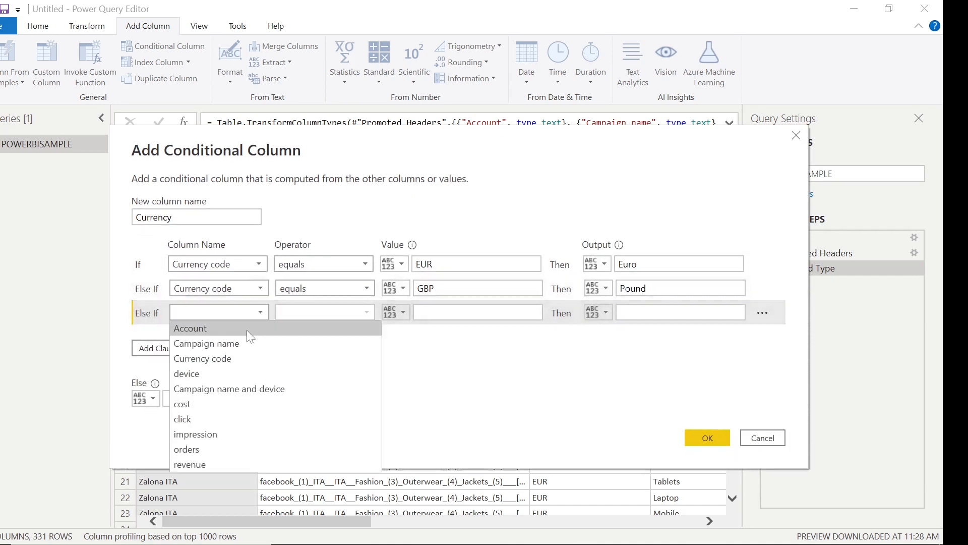
{"action": "left_click", "coordinate": [244, 357]}
{"action": "left_click", "coordinate": [454, 312]}
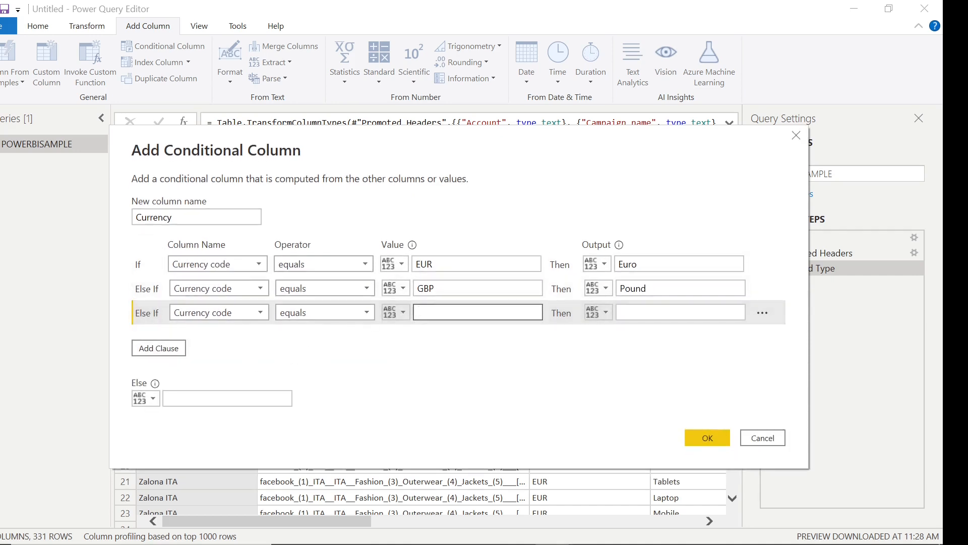
{"action": "type", "text": "USD"}
{"action": "left_click", "coordinate": [631, 313]}
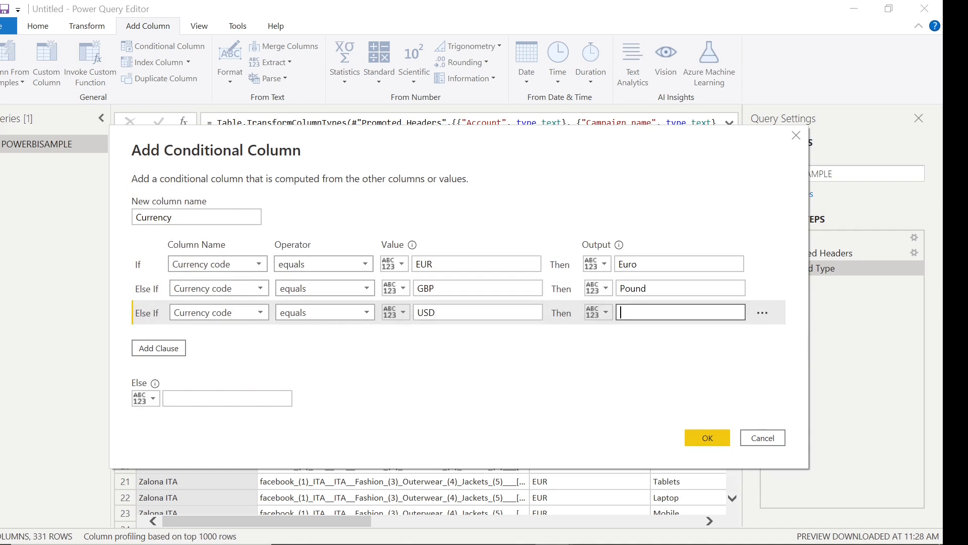
{"action": "type", "text": "USDollar"}
- Set the conditional column's Else output to blank and create the Currency column
{"action": "left_click", "coordinate": [227, 399]}
{"action": "type", "text": "blank"}
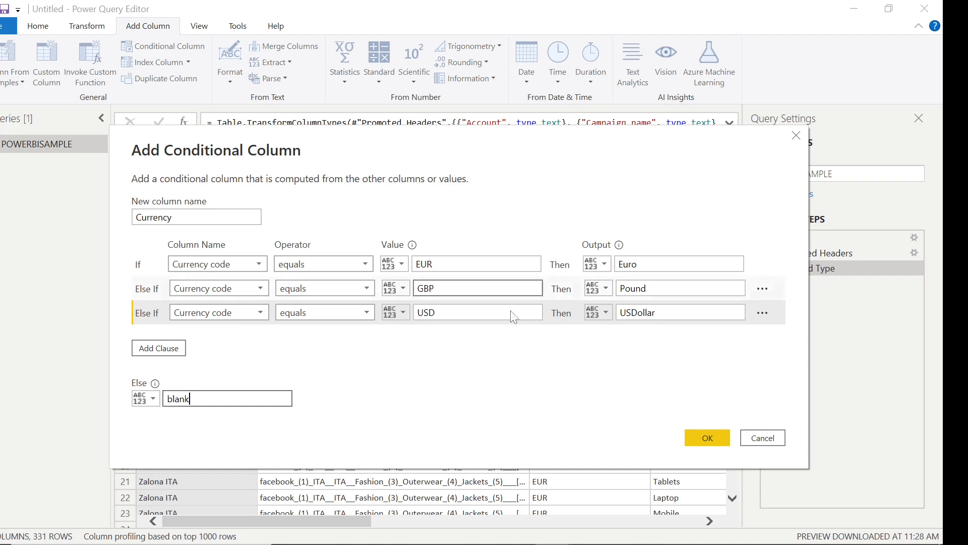
{"action": "left_click", "coordinate": [702, 438]}
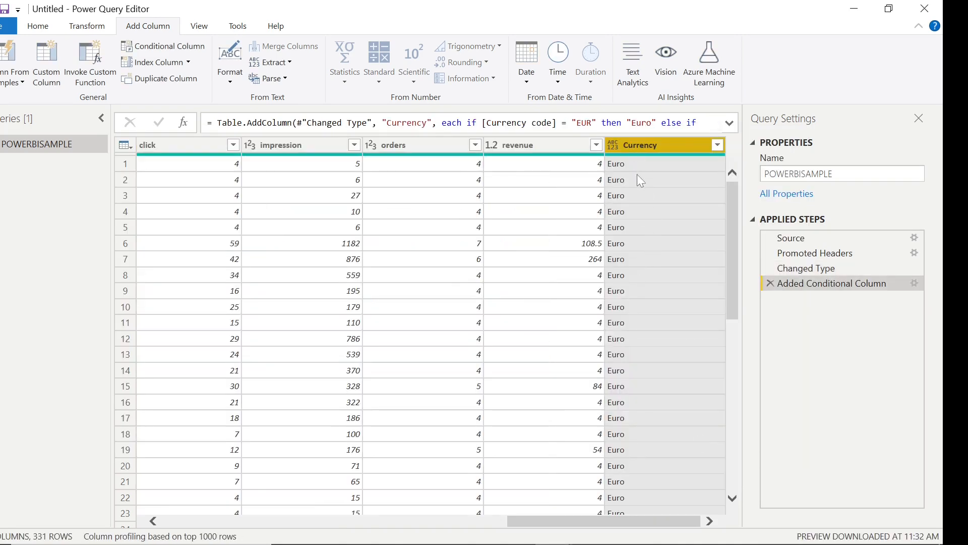
- Check the distinct values in the new Currency column and compare them with the Currency code column
{"action": "left_click", "coordinate": [717, 145]}
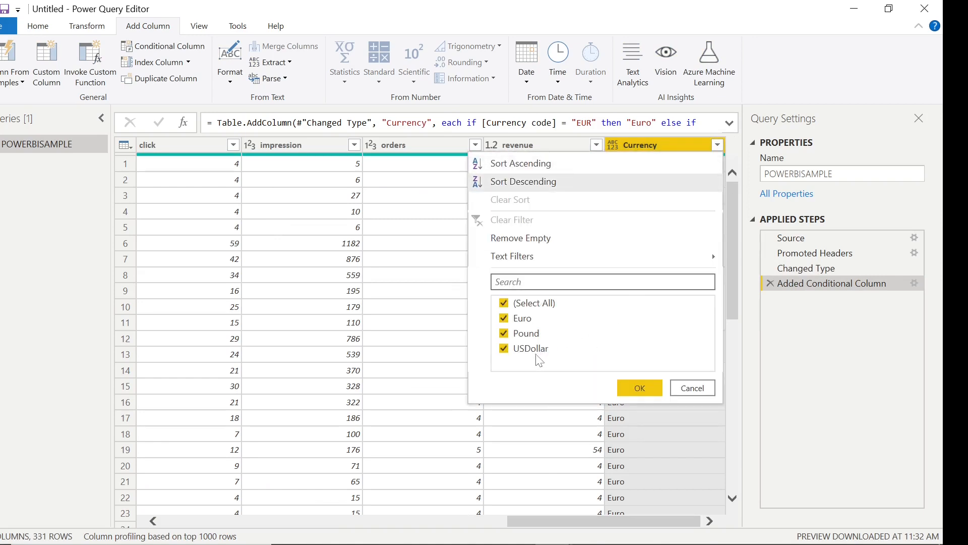
{"action": "left_click", "coordinate": [580, 522]}
{"action": "left_click_drag", "start_coordinate": [580, 522], "coordinate": [351, 519]}
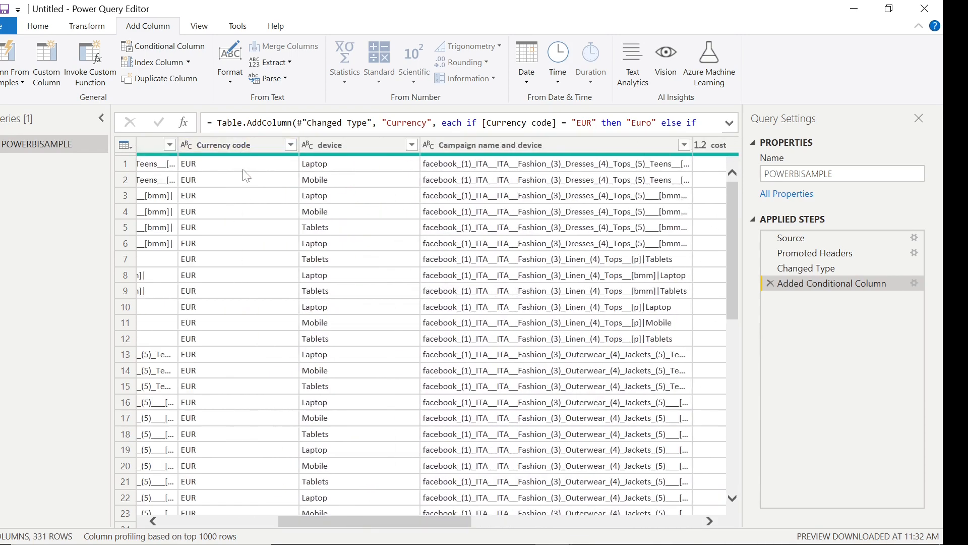
{"action": "left_click_drag", "start_coordinate": [404, 527], "coordinate": [657, 530]}
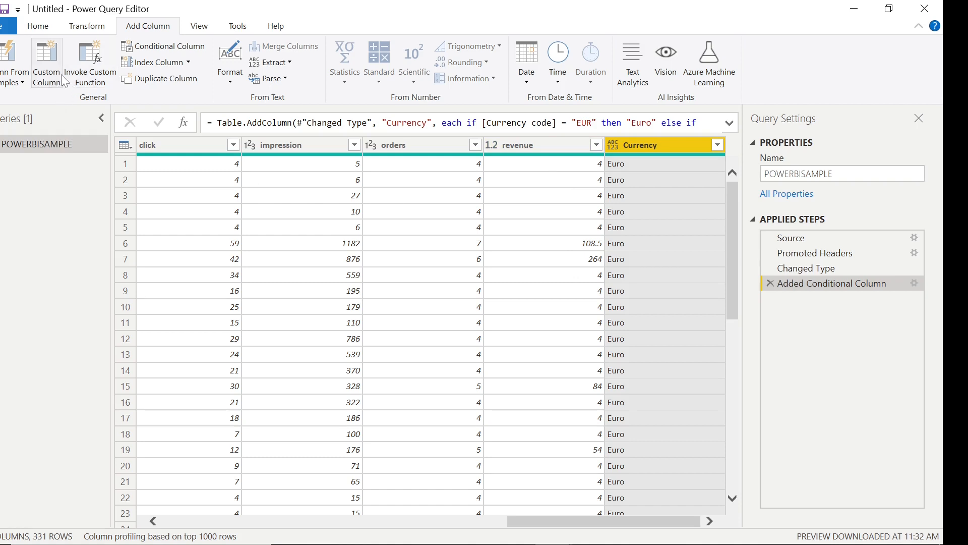
- Add a custom column named tax with the formula 0.2*[revenue]
{"action": "left_click", "coordinate": [46, 76]}
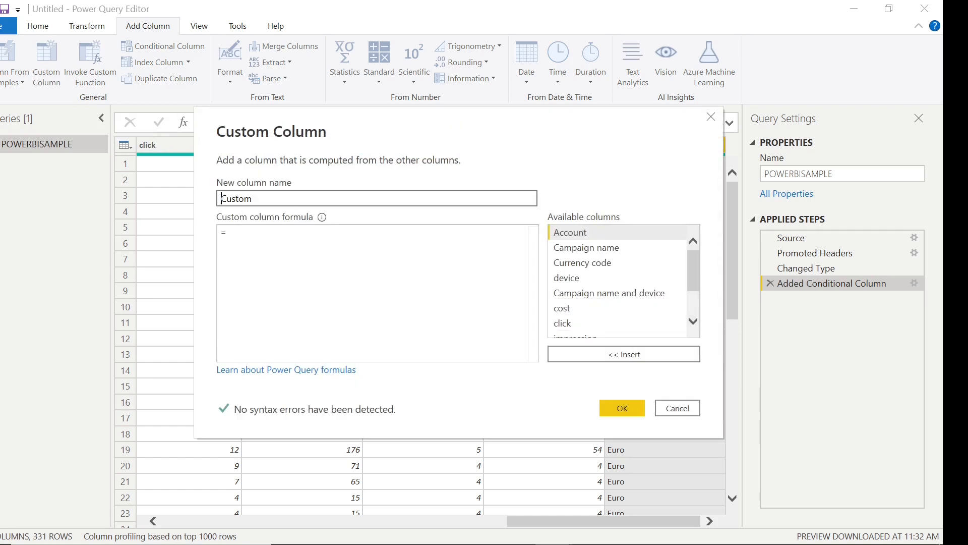
{"action": "key", "text": "ctrl+a"}
{"action": "type", "text": "tax"}
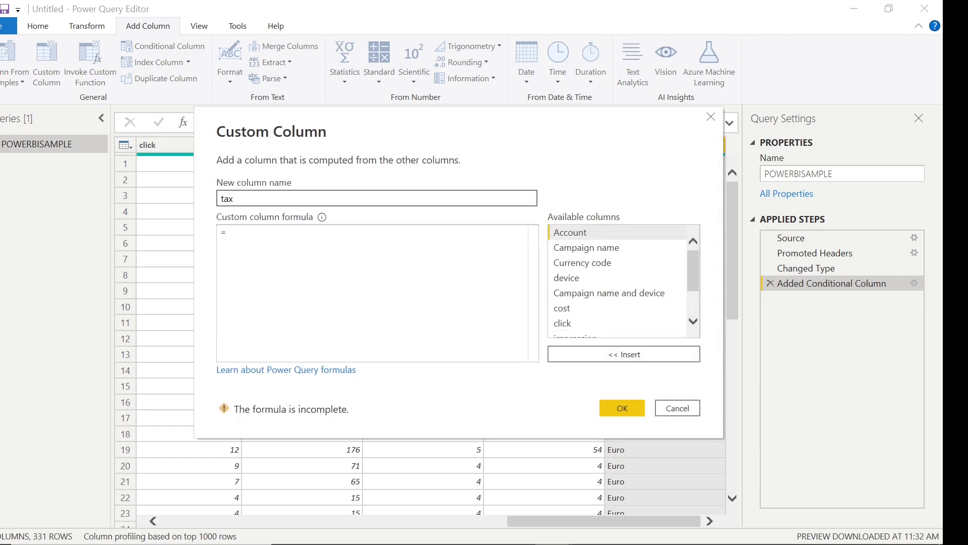
{"action": "left_click", "coordinate": [230, 233]}
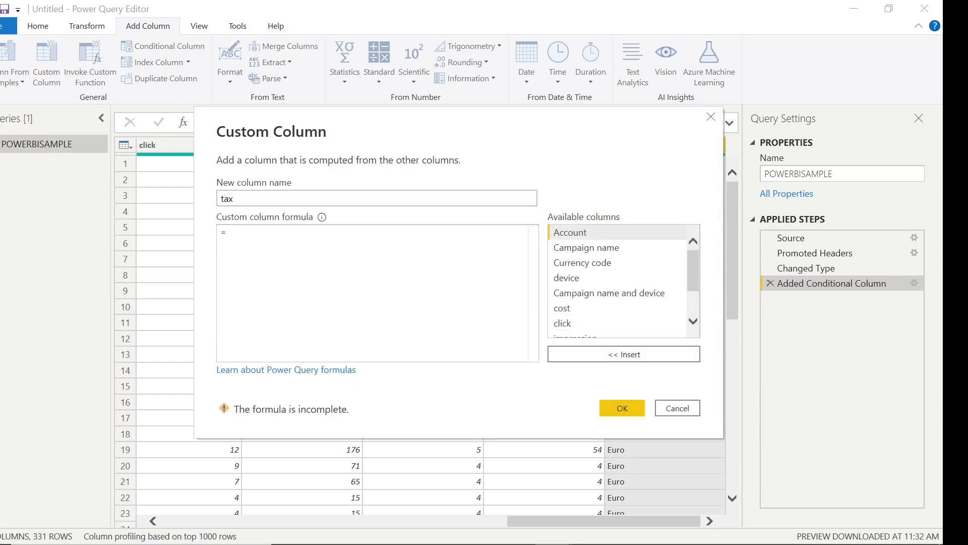
{"action": "type", "text": "0.2"}
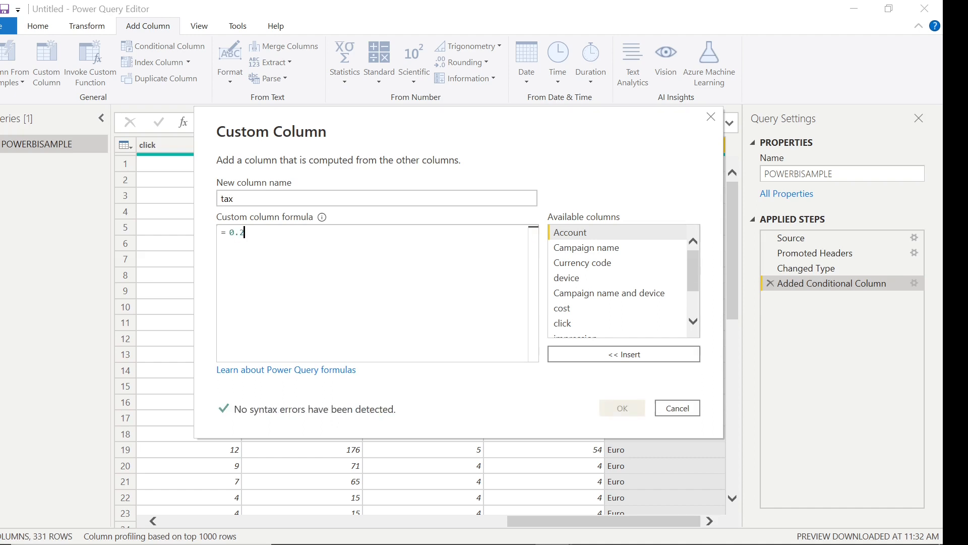
{"action": "type", "text": "*"}
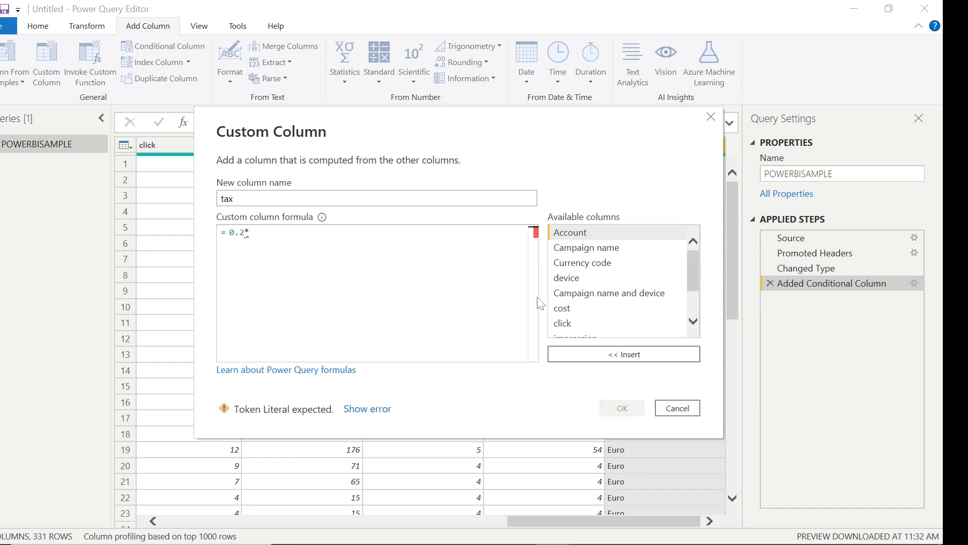
{"action": "left_click_drag", "start_coordinate": [694, 273], "coordinate": [695, 304]}
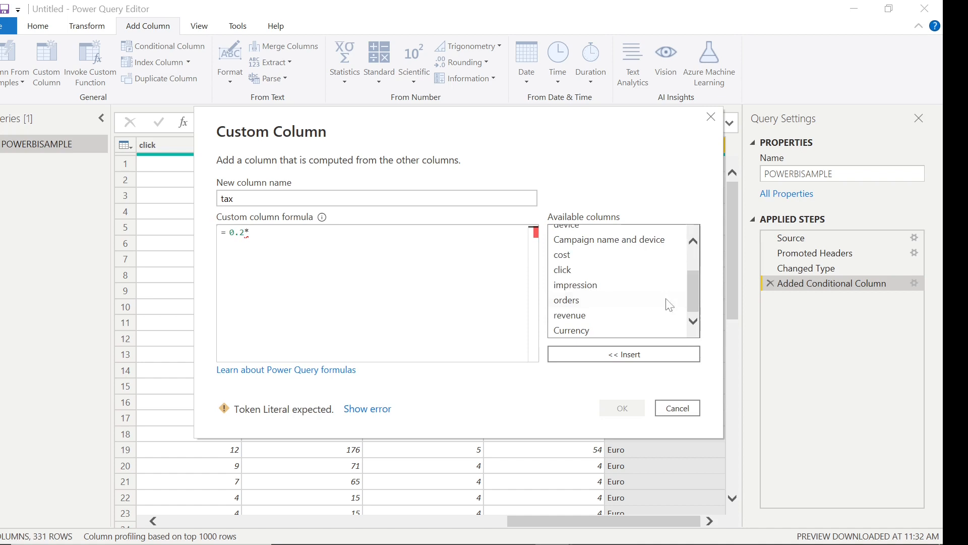
{"action": "double_click", "coordinate": [605, 315]}
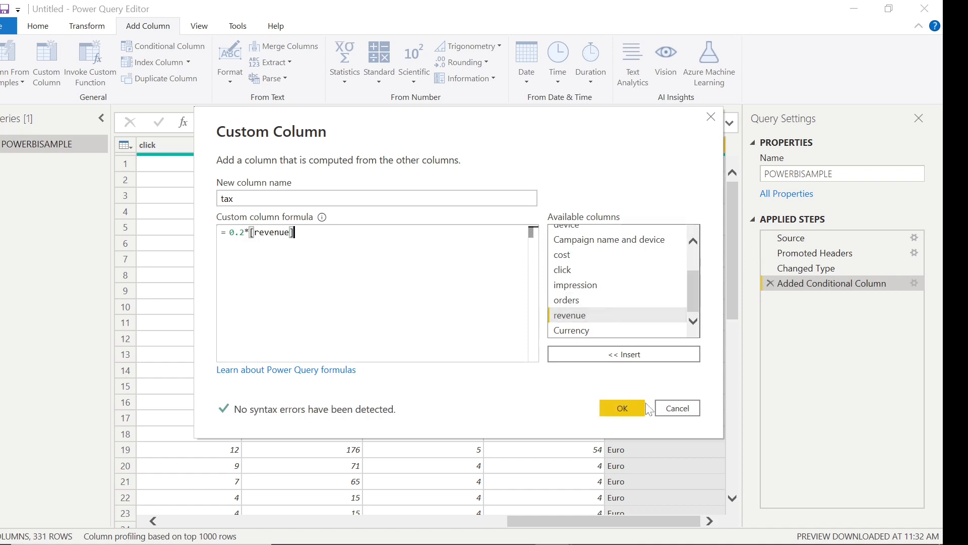
{"action": "left_click", "coordinate": [625, 404]}
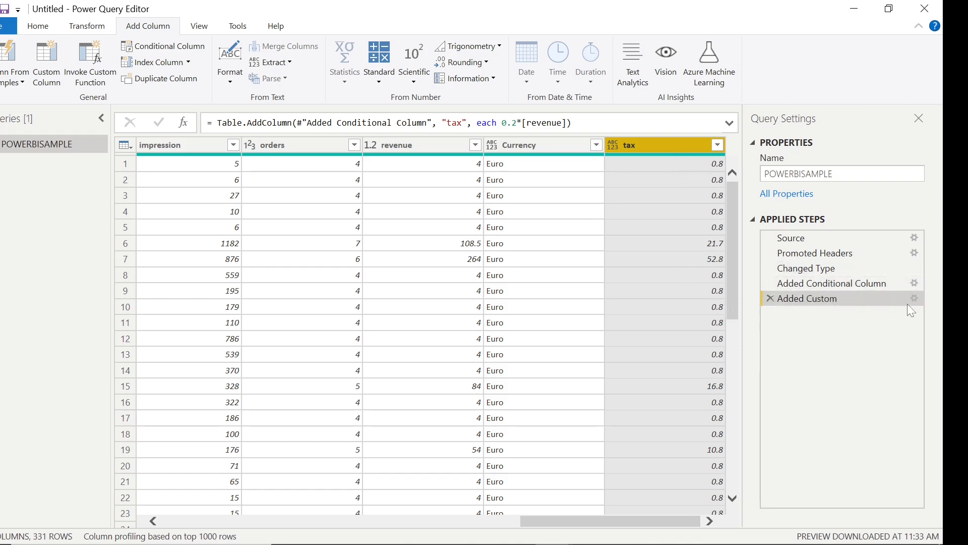
- Review the settings of the Added Conditional Column step and the table at the Added Custom step
{"action": "left_click", "coordinate": [912, 285]}
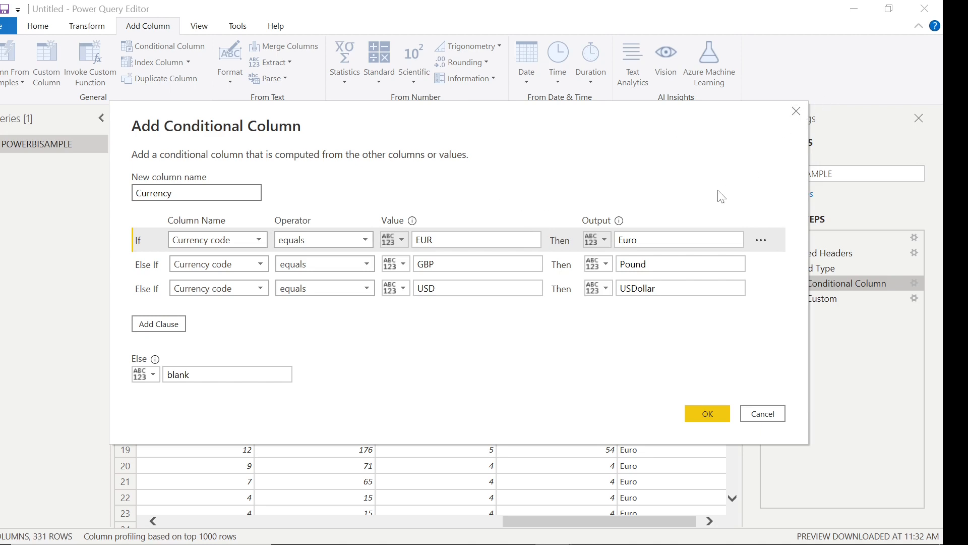
{"action": "left_click", "coordinate": [799, 112]}
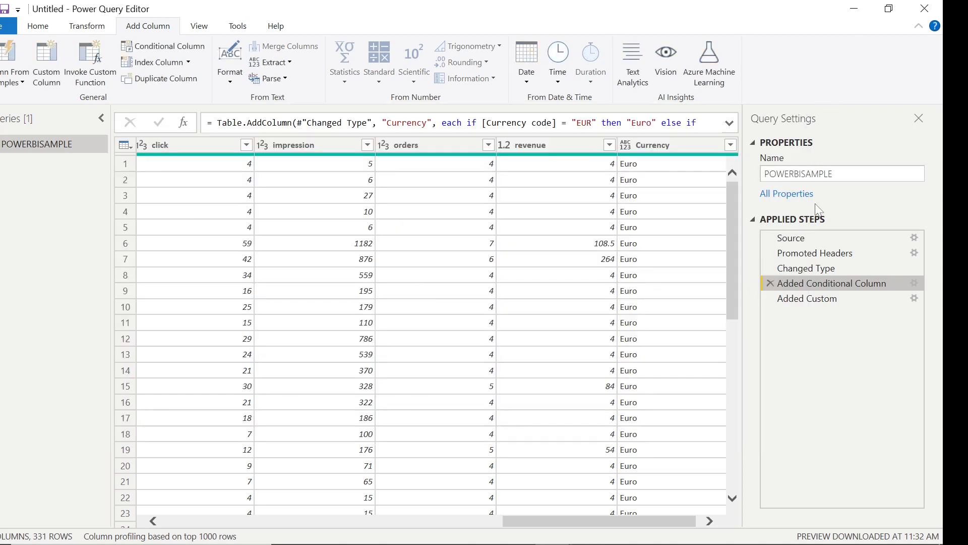
{"action": "left_click", "coordinate": [839, 296]}
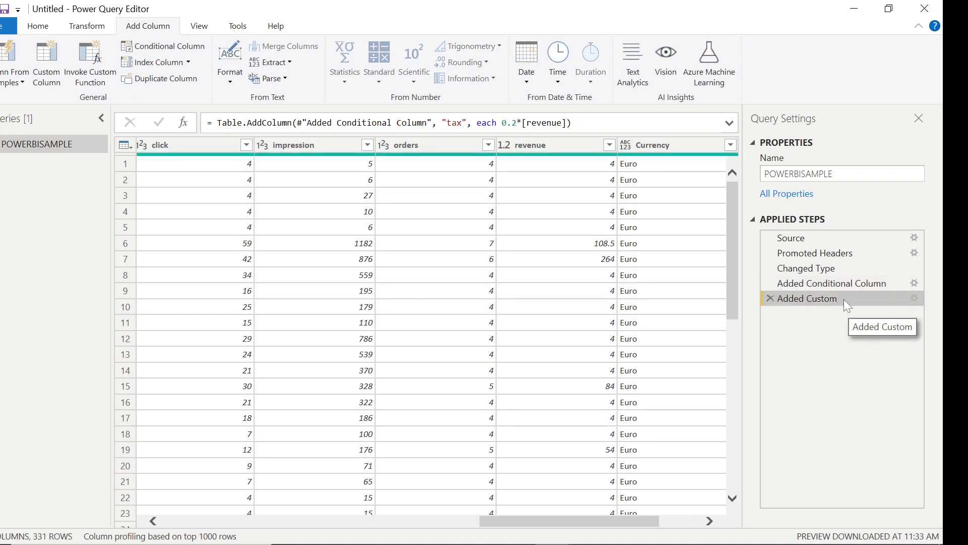
{"action": "left_click_drag", "start_coordinate": [583, 519], "coordinate": [534, 519]}
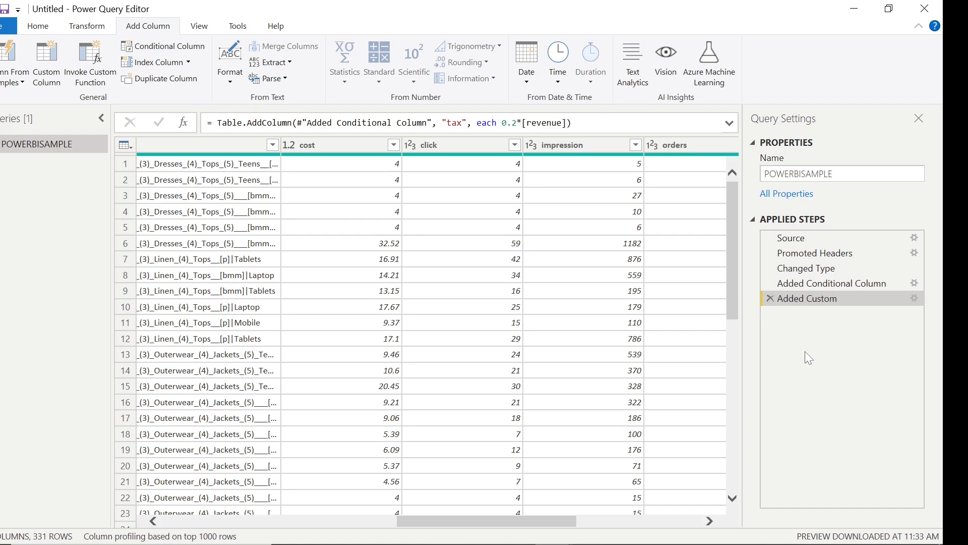
- Examine the query's generated code in the Advanced Editor and leave it without changes
{"action": "left_click", "coordinate": [48, 26]}
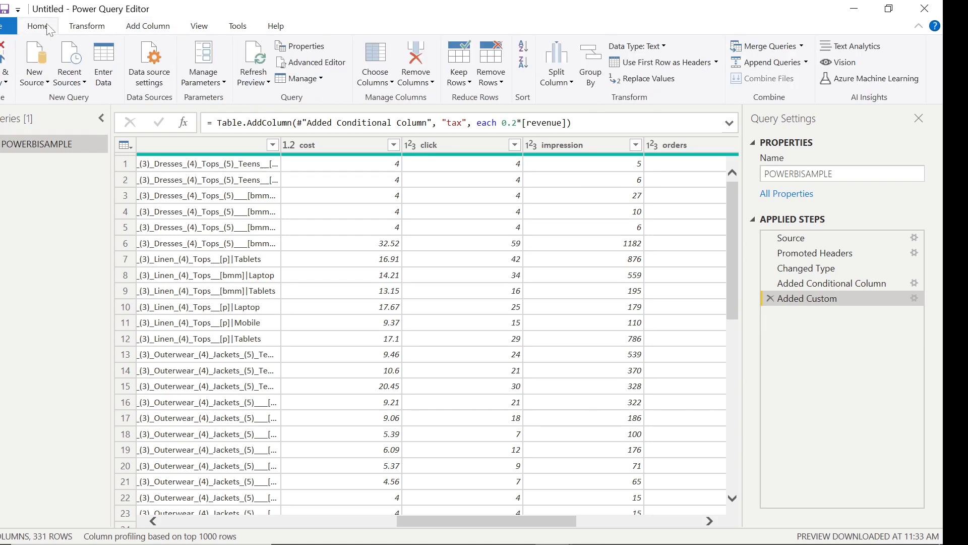
{"action": "left_click", "coordinate": [343, 64]}
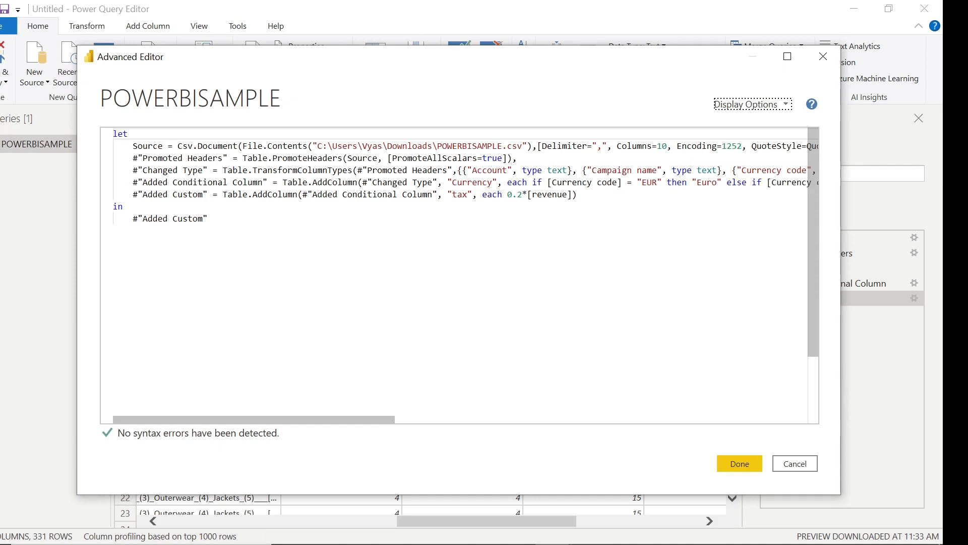
{"action": "left_click", "coordinate": [828, 57]}
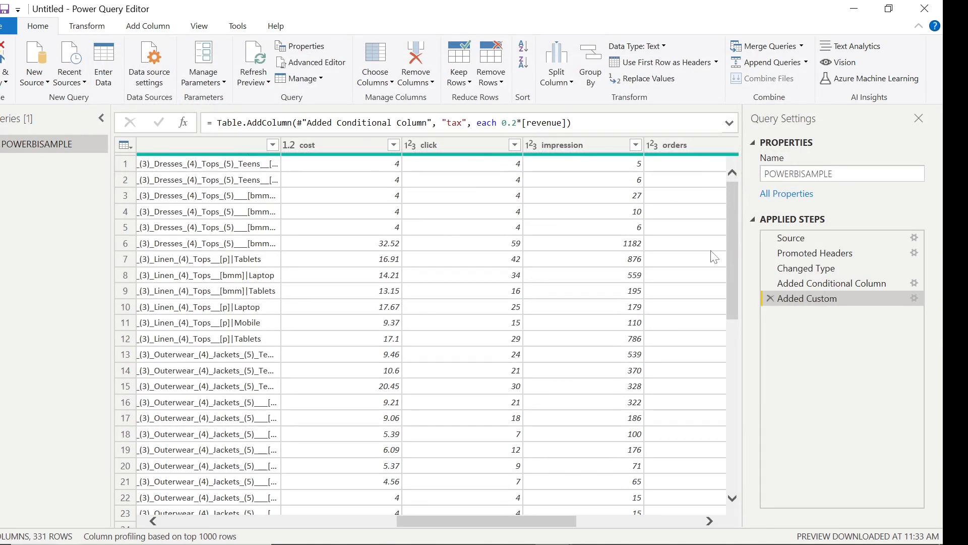
- Close and apply the query, applying the pending changes to load POWERBISAMPLE into Power BI Desktop
{"action": "left_click", "coordinate": [5, 82]}
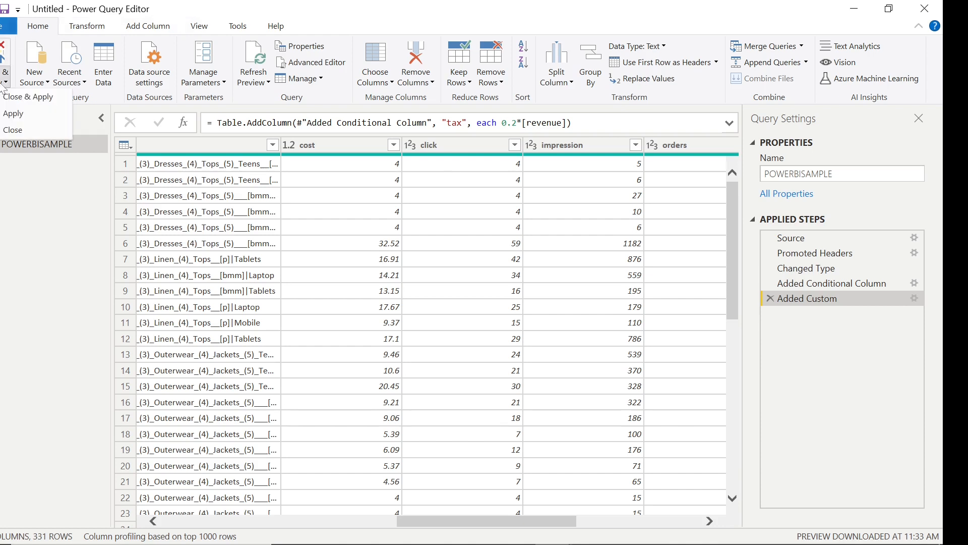
{"action": "left_click", "coordinate": [21, 99]}
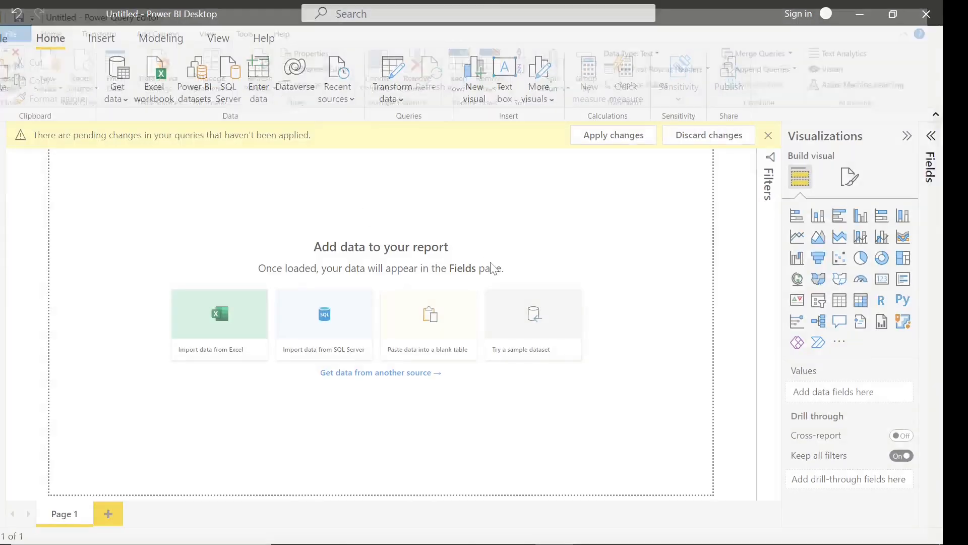
{"action": "left_click", "coordinate": [626, 137]}
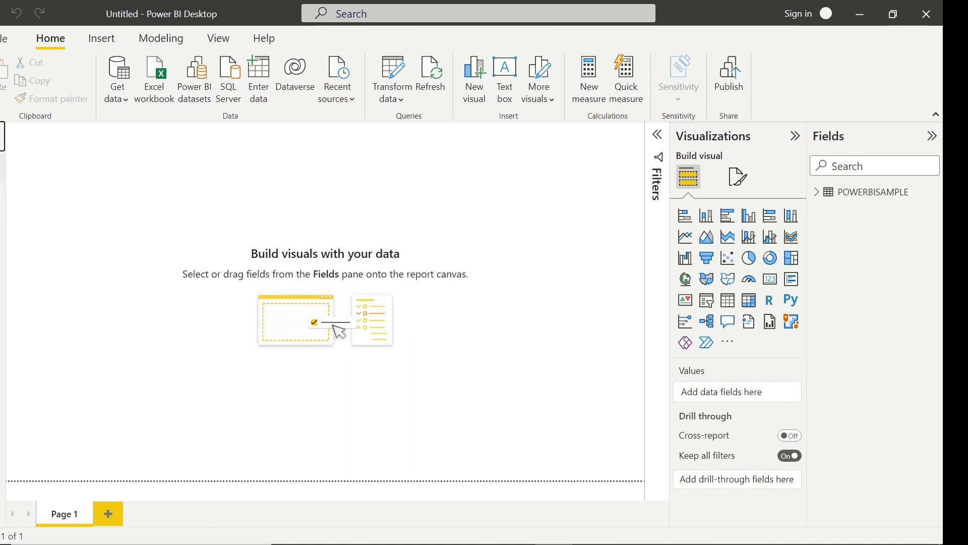
- Look through the loaded POWERBISAMPLE table's columns in Data view and its table card in Model view
{"action": "left_click", "coordinate": [3, 166]}
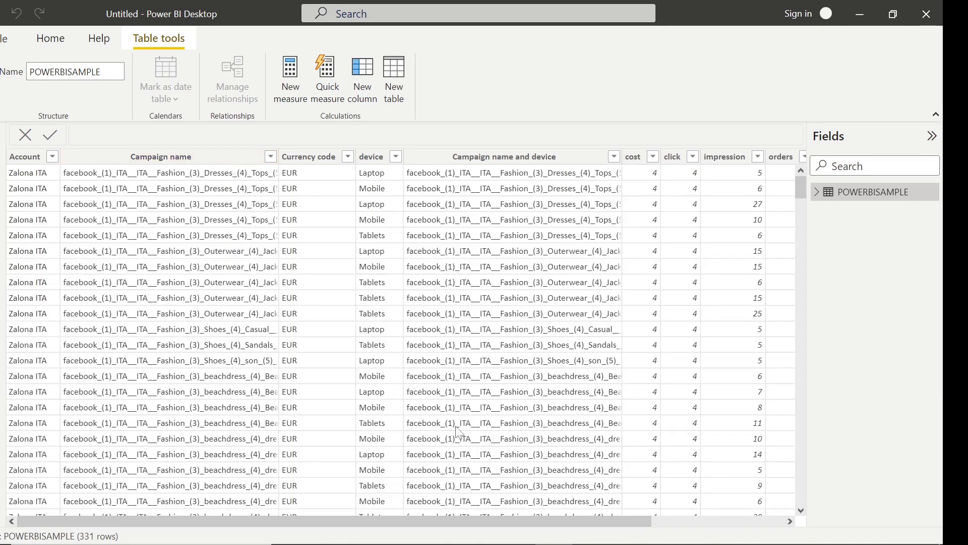
{"action": "left_click_drag", "start_coordinate": [536, 519], "coordinate": [704, 507]}
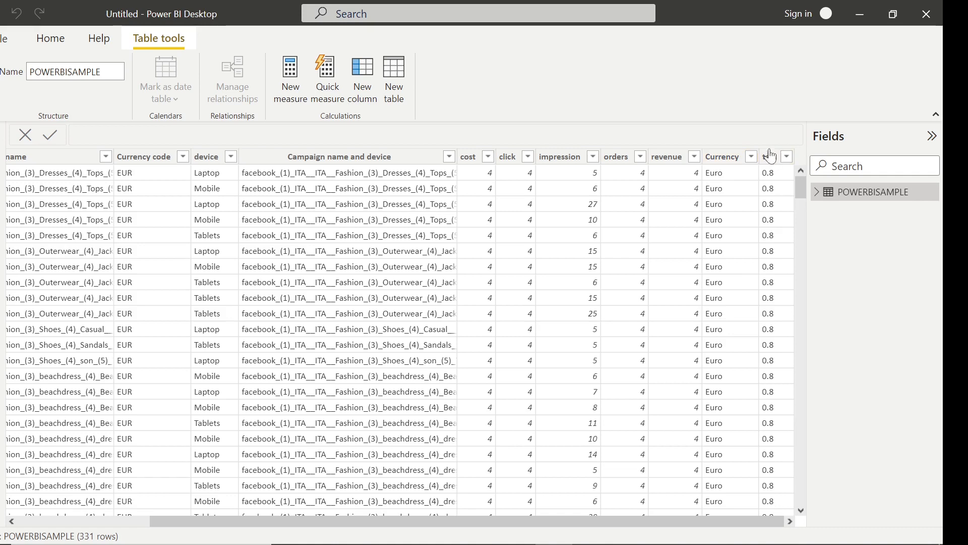
{"action": "left_click_drag", "start_coordinate": [649, 520], "coordinate": [331, 443]}
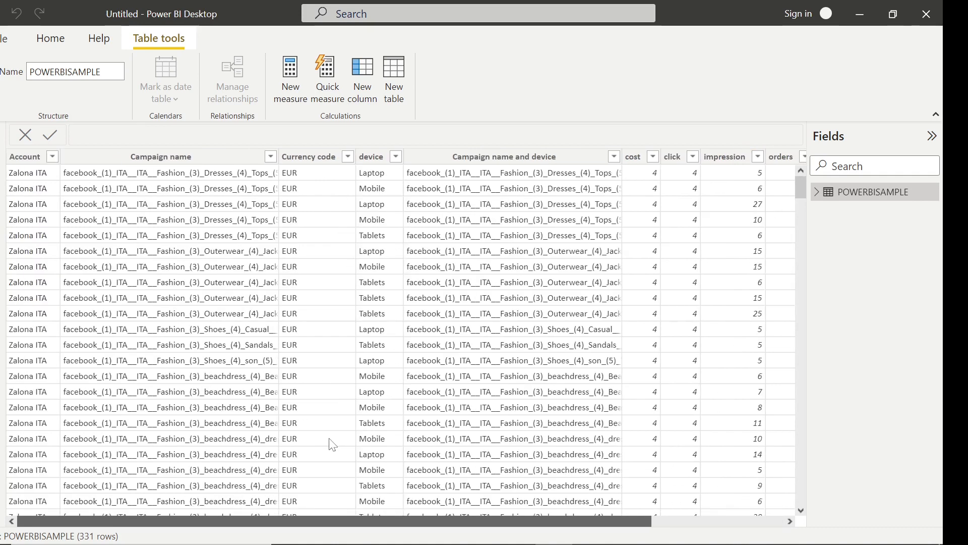
{"action": "left_click", "coordinate": [1, 205]}
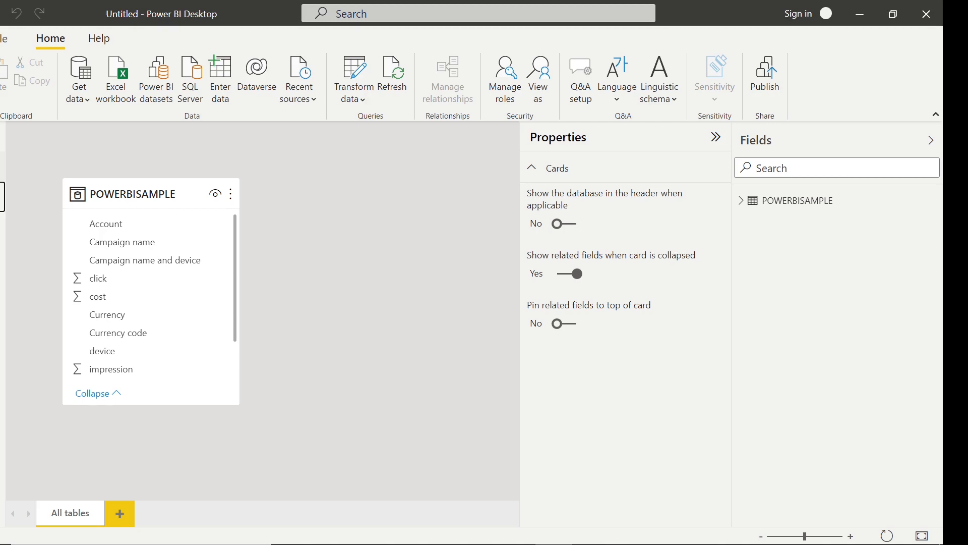
- Add a new calculated column to the POWERBISAMPLE table in Data view and name it commission in its formula
{"action": "left_click", "coordinate": [1, 166]}
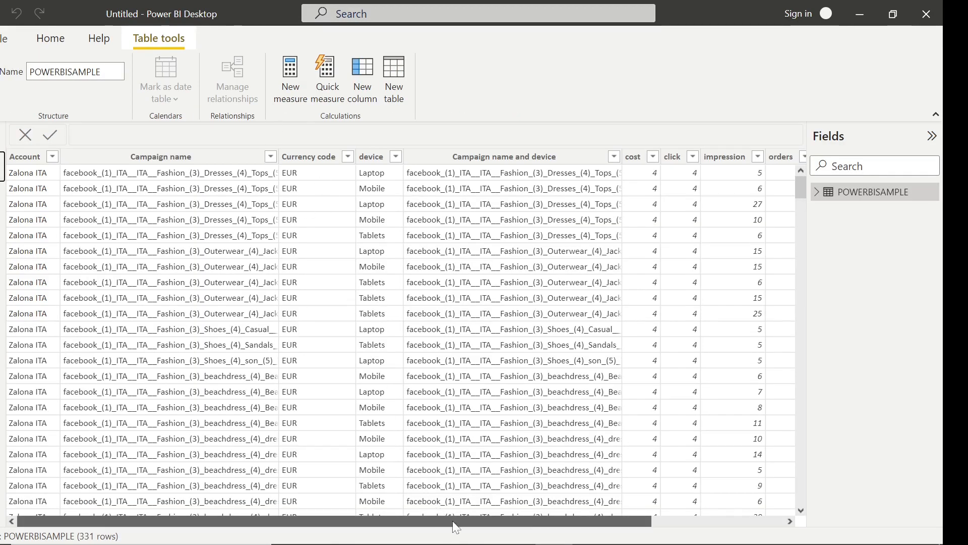
{"action": "left_click_drag", "start_coordinate": [444, 524], "coordinate": [660, 530]}
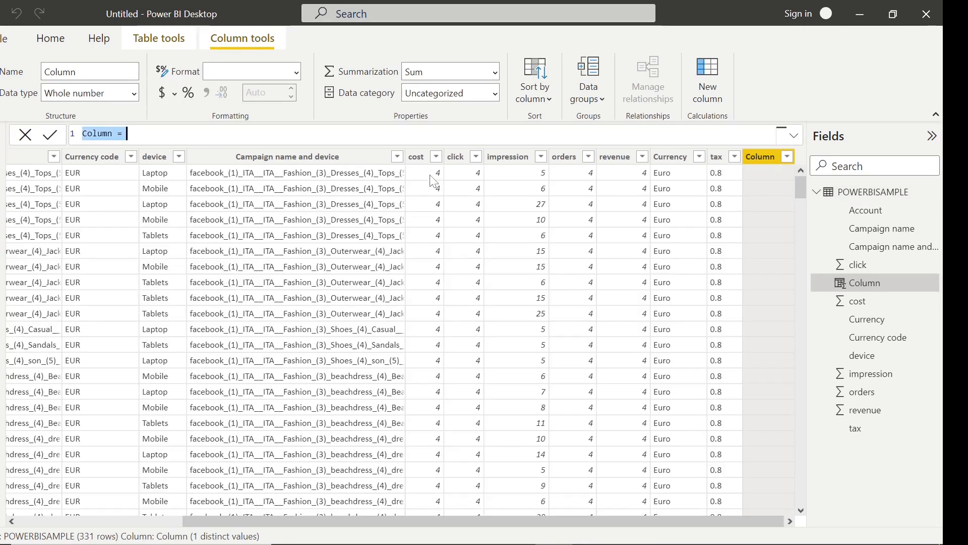
{"action": "left_click", "coordinate": [128, 134]}
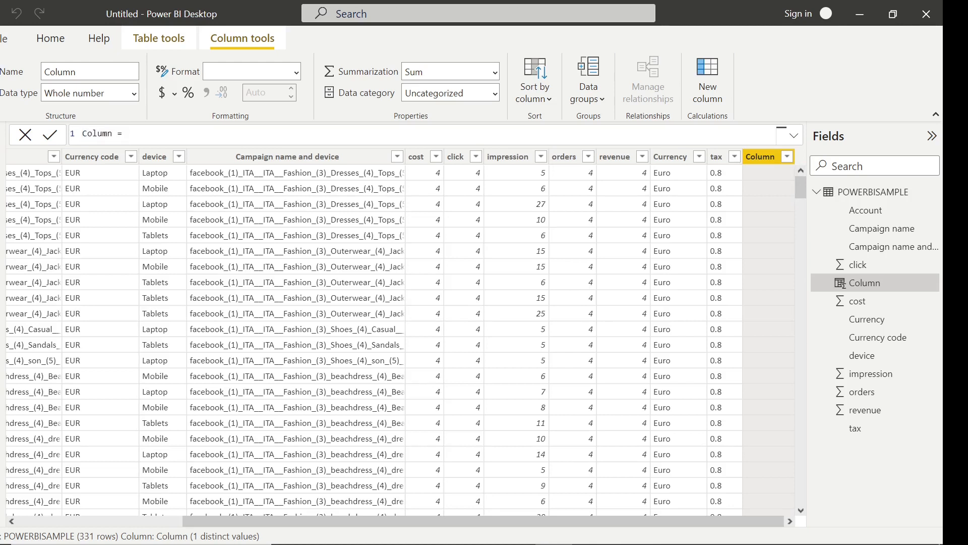
{"action": "left_click", "coordinate": [108, 134]}
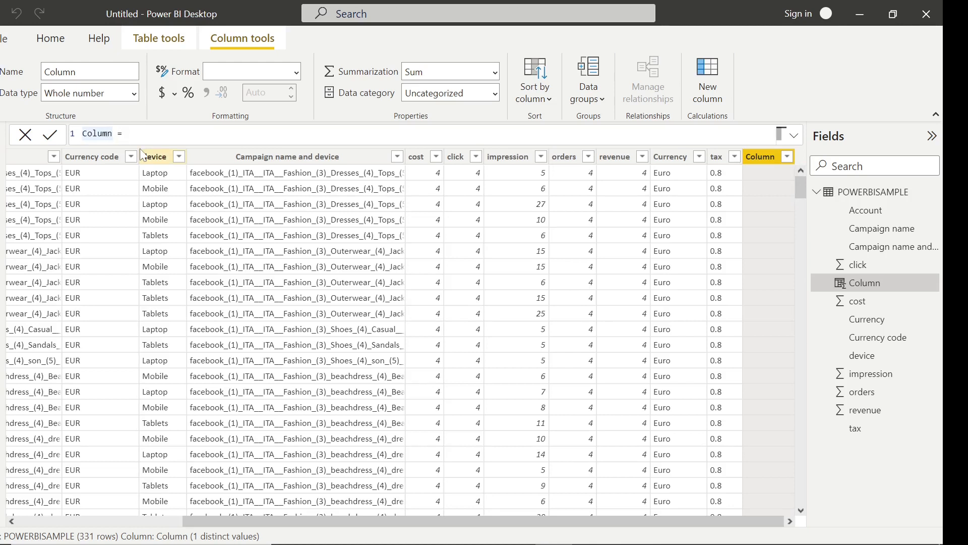
{"action": "key", "text": "BackSpace"}
{"action": "key", "text": "BackSpace"}
{"action": "key", "text": "BackSpace"}
{"action": "key", "text": "BackSpace"}
{"action": "key", "text": "BackSpace"}
{"action": "key", "text": "BackSpace"}
{"action": "type", "text": "commission"}
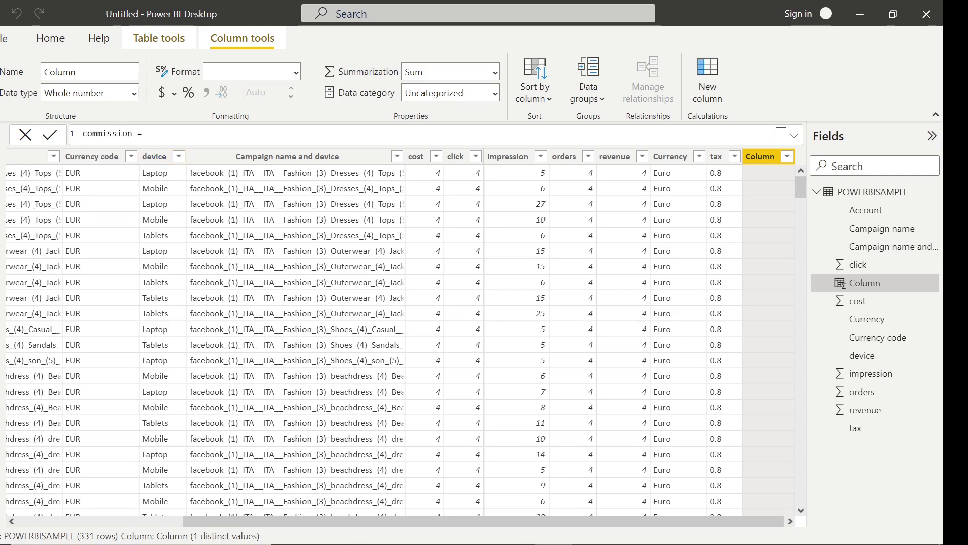
- Define the commission column as 0.15*POWERBISAMPLE[revenue] and commit the formula
{"action": "left_click", "coordinate": [148, 134]}
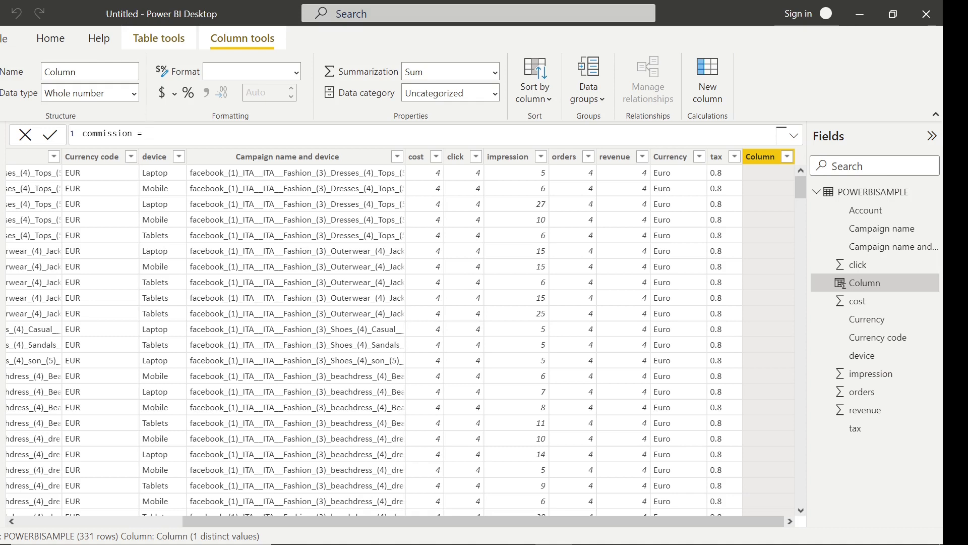
{"action": "type", "text": "0.15"}
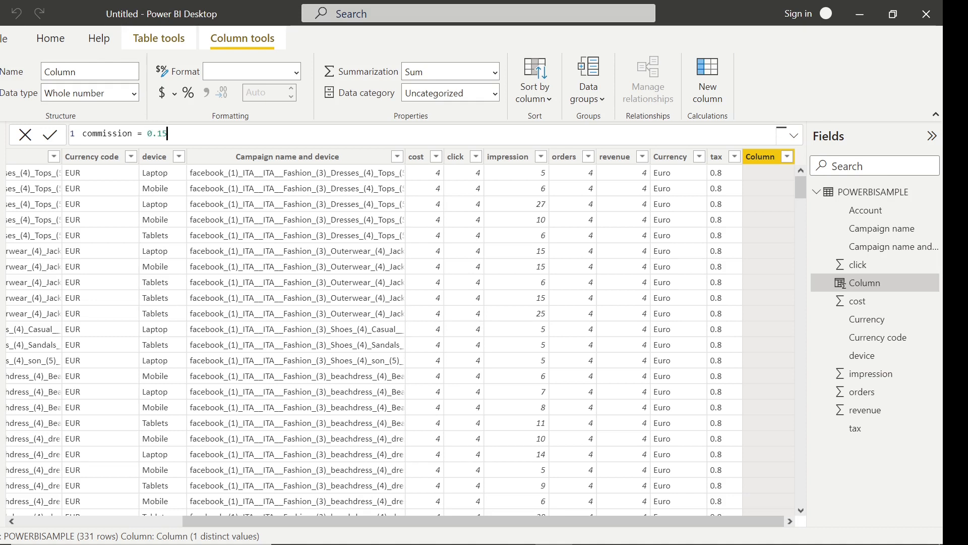
{"action": "type", "text": "*"}
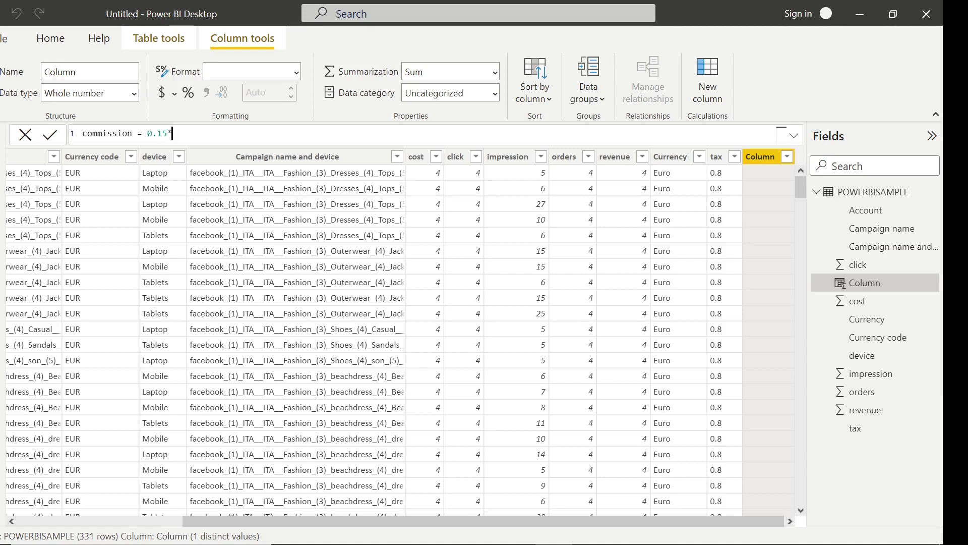
{"action": "type", "text": "reve"}
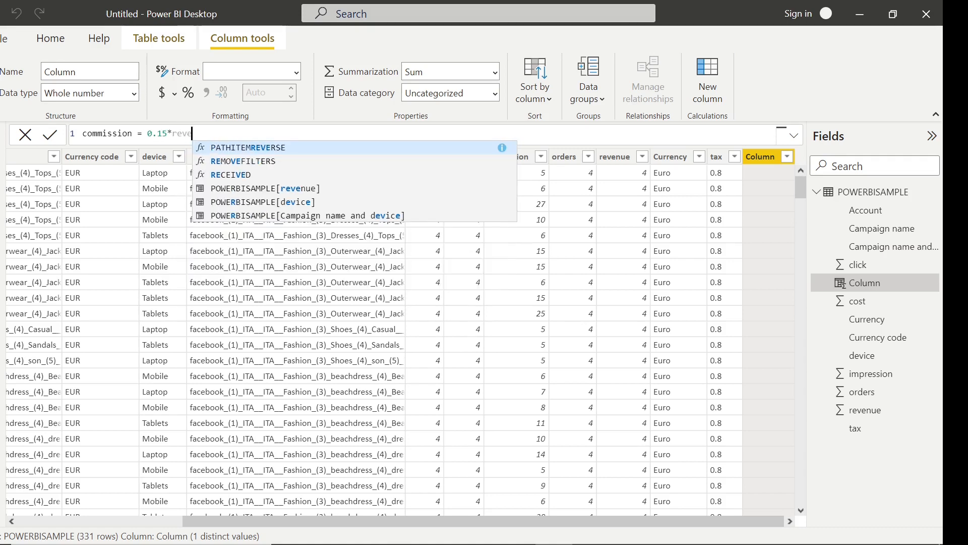
{"action": "left_click", "coordinate": [300, 189]}
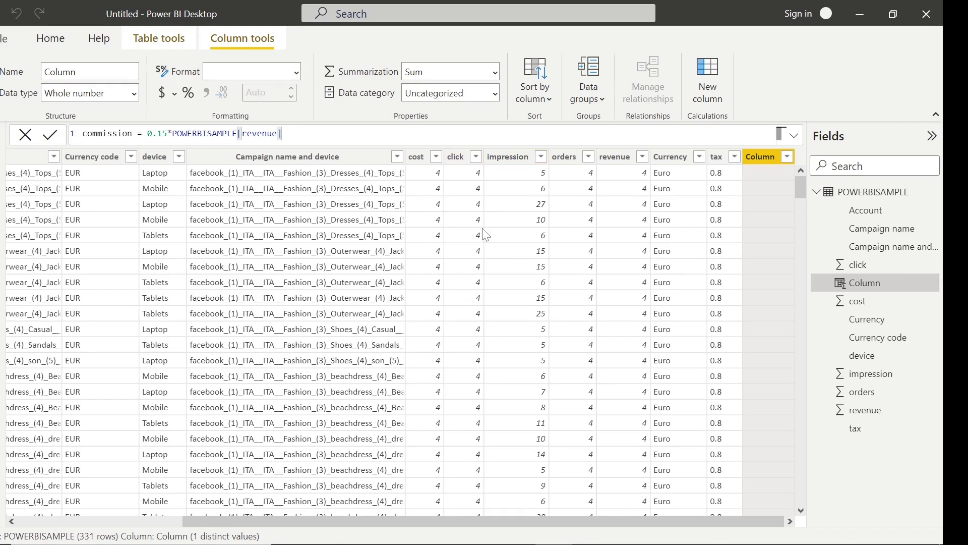
{"action": "key", "text": "Return"}
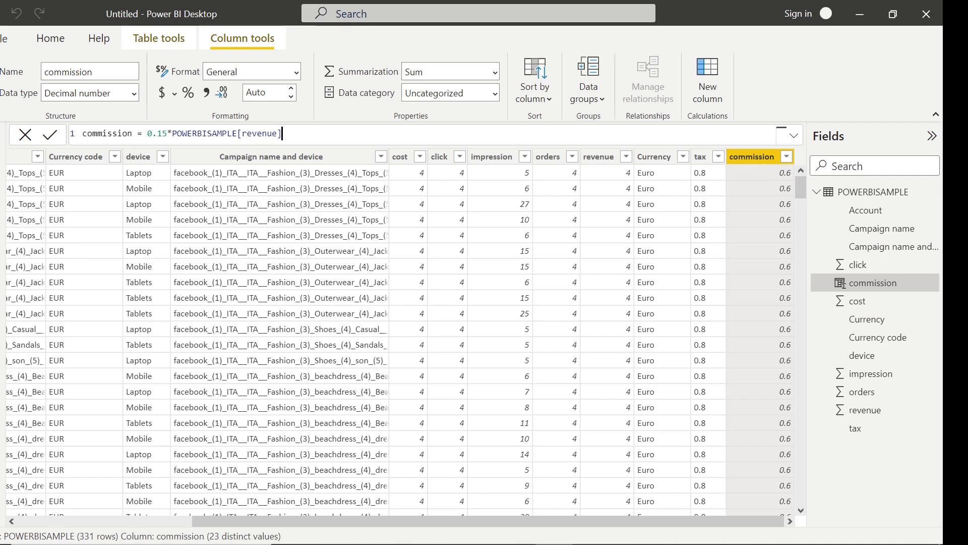
{"action": "left_click", "coordinate": [280, 134]}
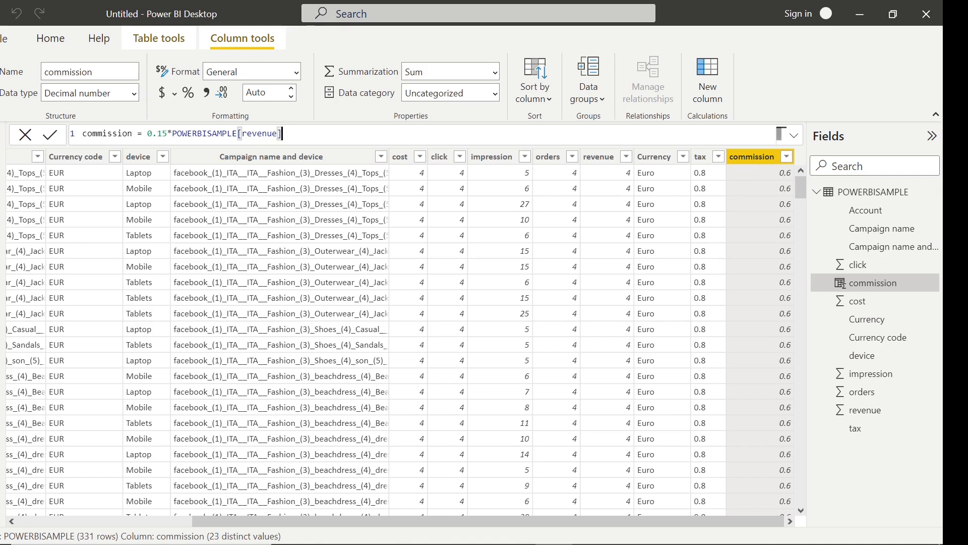